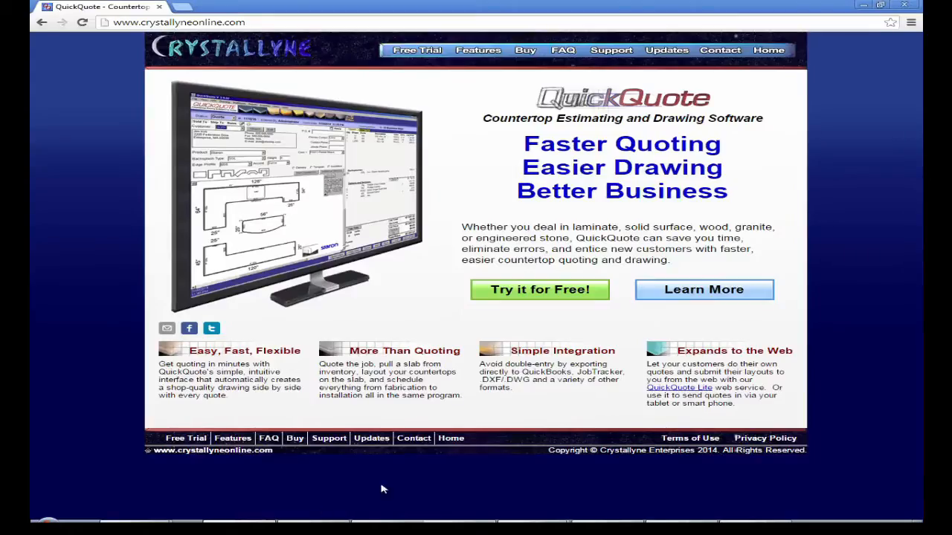
- Switch to QuickQuote and assign customer ACST to the new quote
{"action": "left_click", "coordinate": [538, 299]}
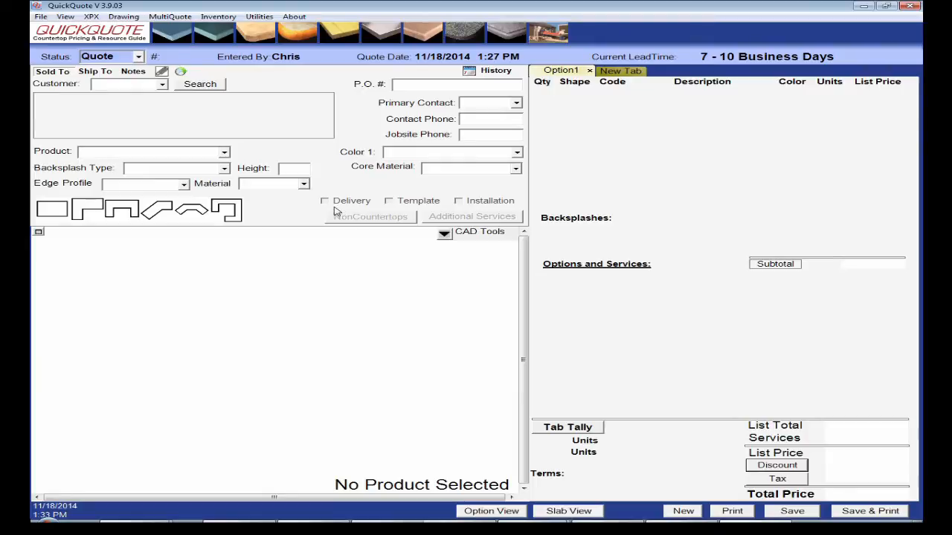
{"action": "left_click", "coordinate": [162, 85]}
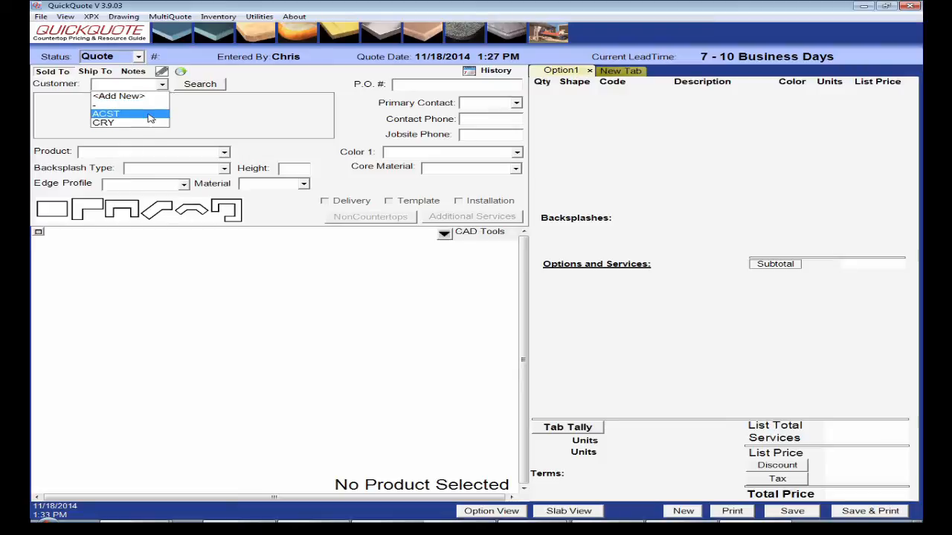
{"action": "left_click", "coordinate": [149, 115]}
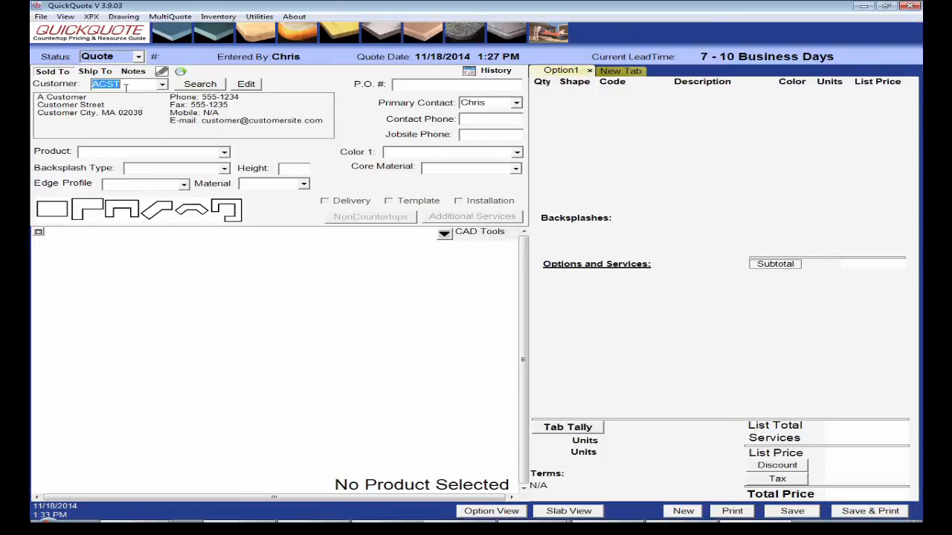
- Review the quote's Ship To and Notes sections and return to the Sold To details
{"action": "left_click", "coordinate": [105, 72]}
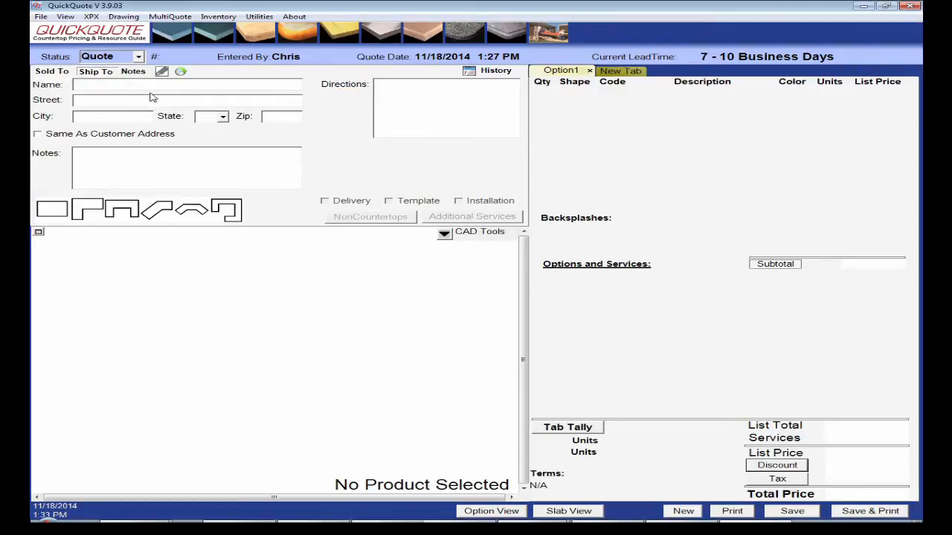
{"action": "left_click", "coordinate": [134, 73]}
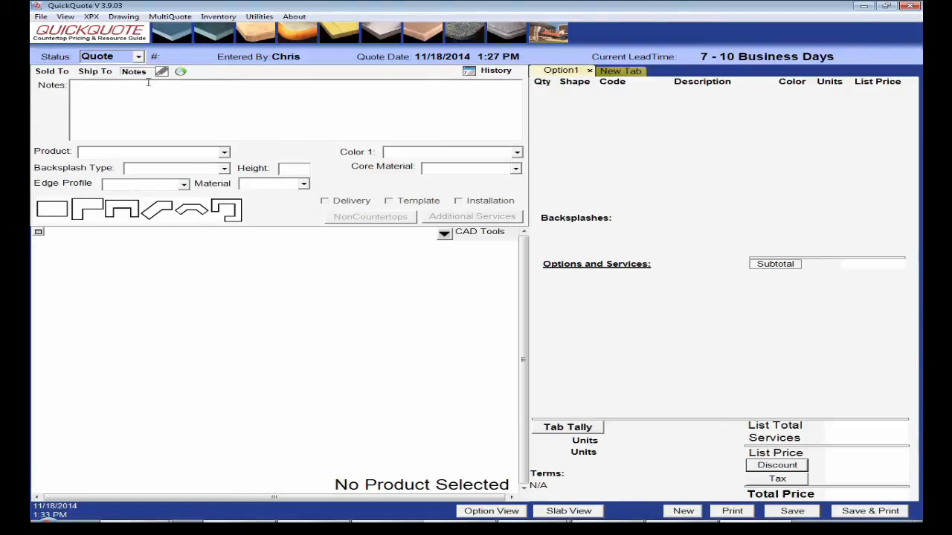
{"action": "left_click", "coordinate": [61, 73]}
- Set the quote's product to Caesarstone and choose color 6100 Absolute Noir from the color list
{"action": "left_click", "coordinate": [225, 152]}
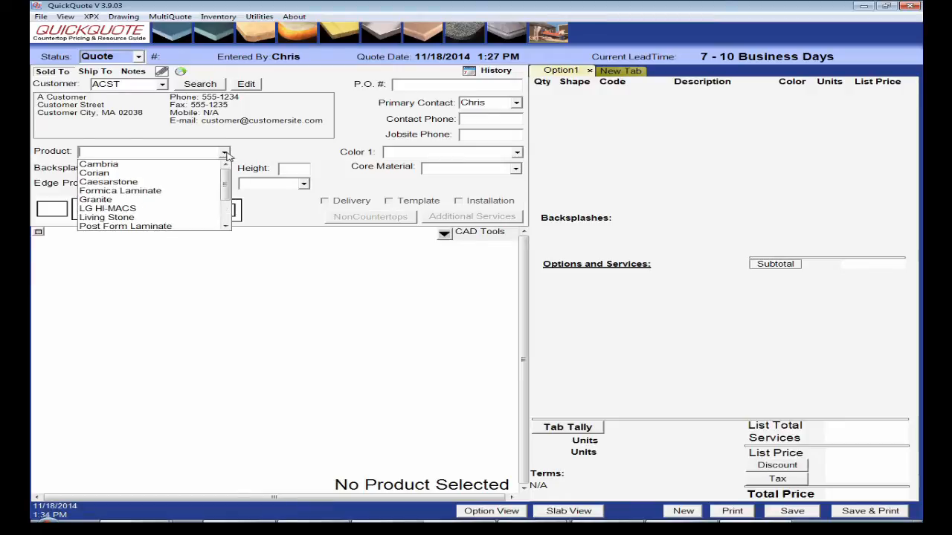
{"action": "left_click", "coordinate": [191, 182]}
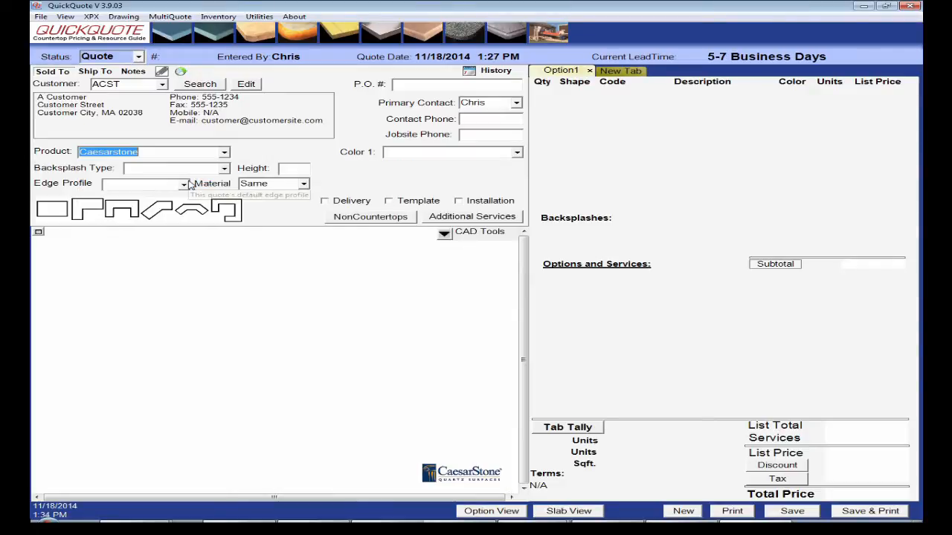
{"action": "left_click", "coordinate": [517, 152]}
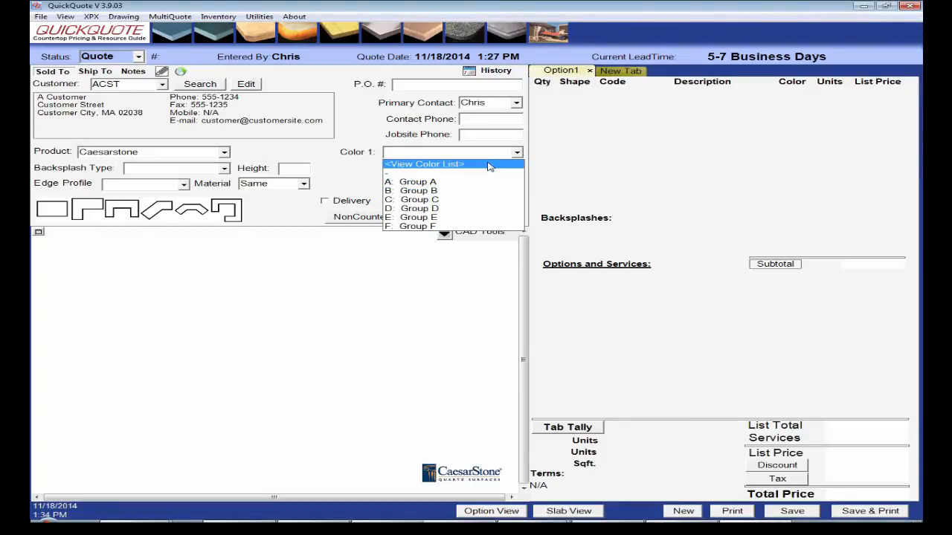
{"action": "left_click", "coordinate": [489, 164]}
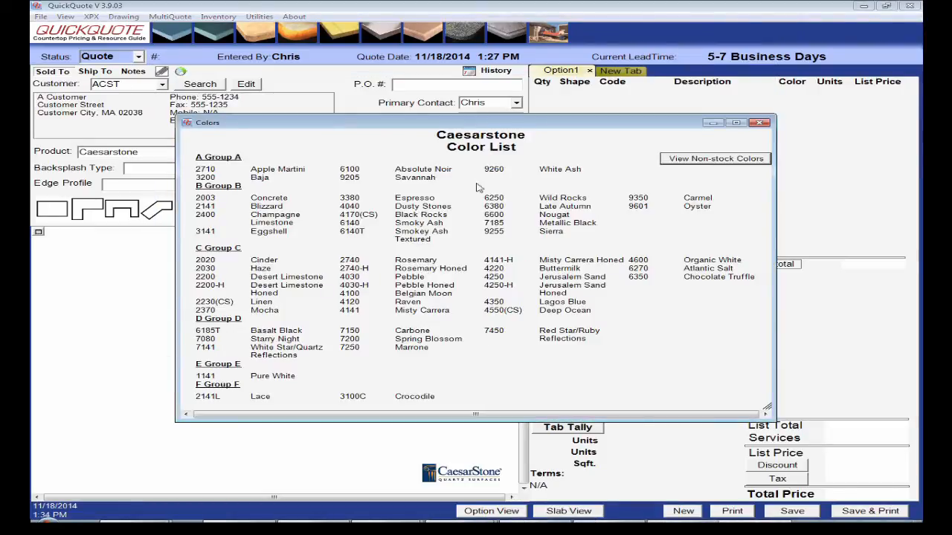
{"action": "left_click", "coordinate": [442, 170]}
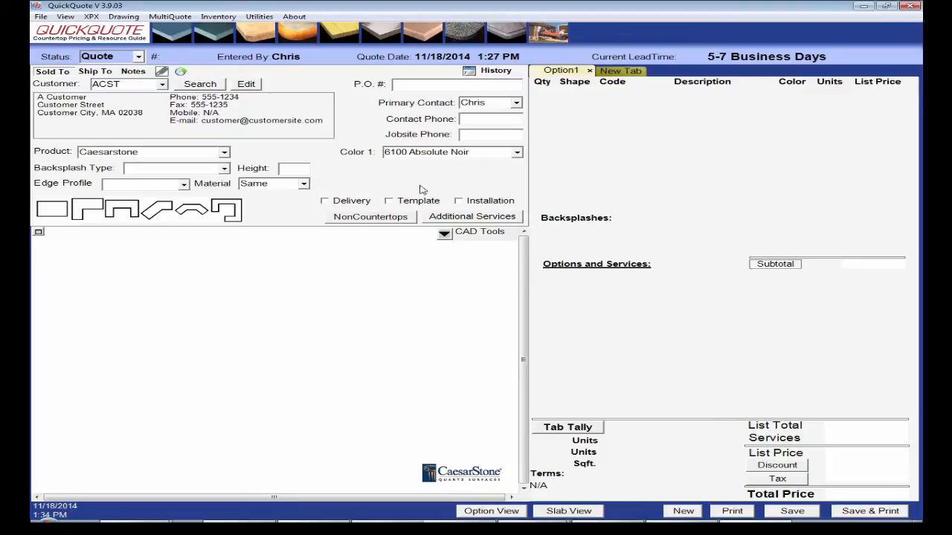
- Set the backsplash type to STD4 and pick B30 Half Bullnose from the edge images as the edge profile
{"action": "left_click", "coordinate": [224, 168]}
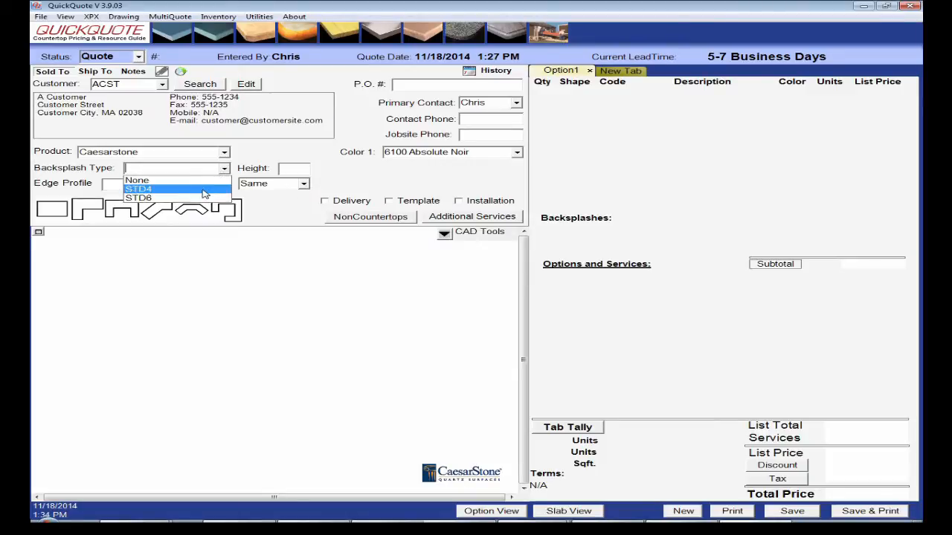
{"action": "left_click", "coordinate": [205, 190]}
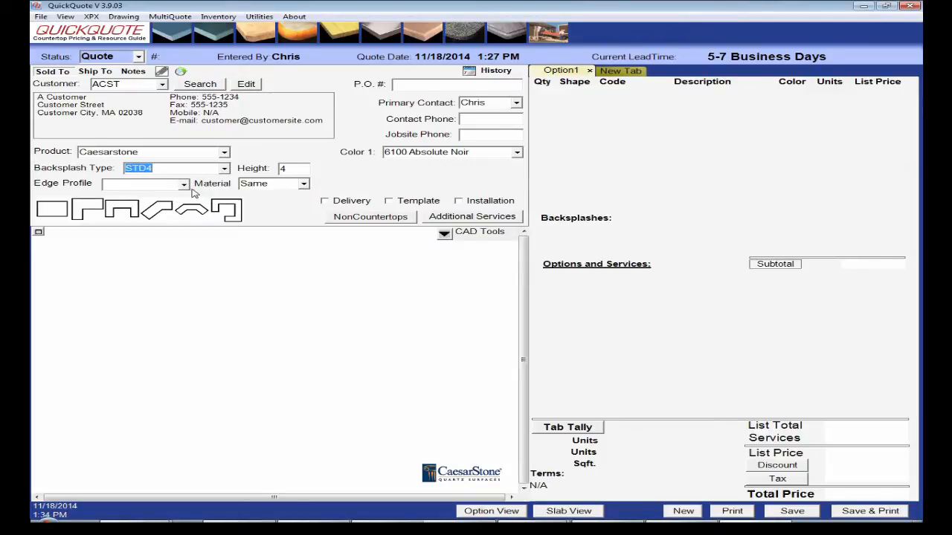
{"action": "left_click", "coordinate": [184, 184]}
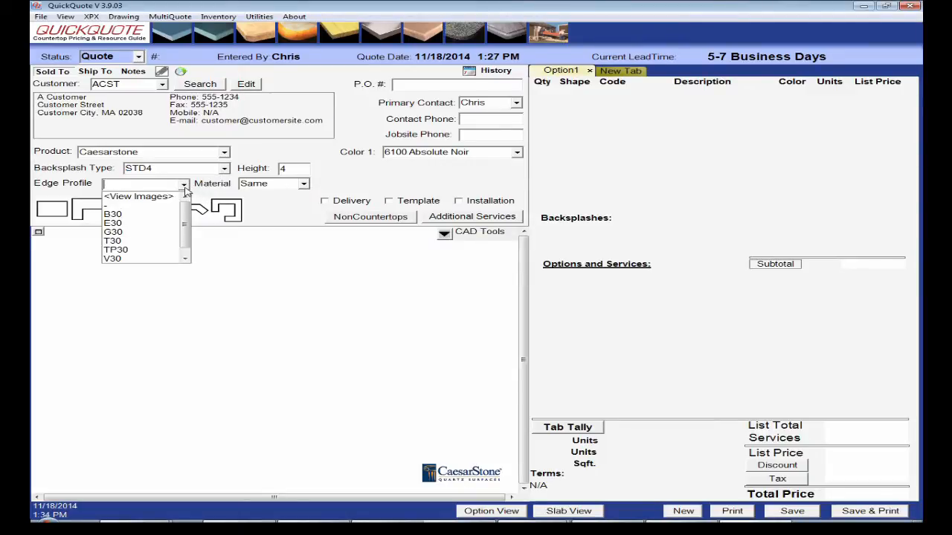
{"action": "left_click", "coordinate": [141, 197]}
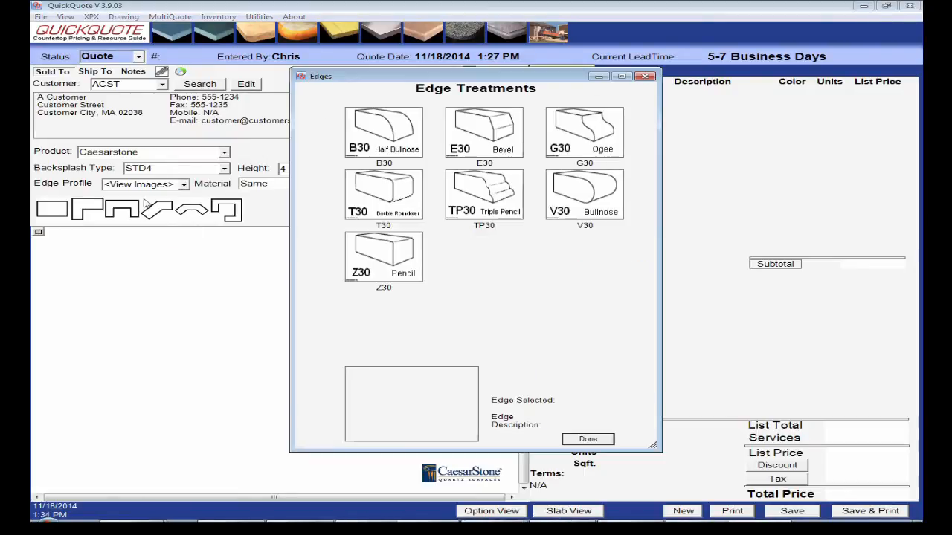
{"action": "double_click", "coordinate": [406, 154]}
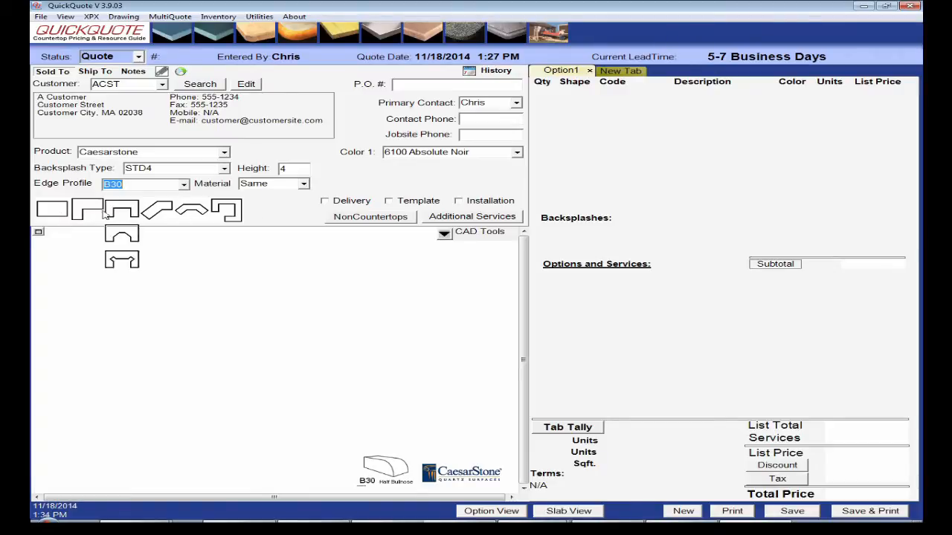
- Create an L-shaped countertop with a 45-inch side, a 112-inch back and 25-inch depth on both legs
{"action": "mouse_move", "coordinate": [84, 215]}
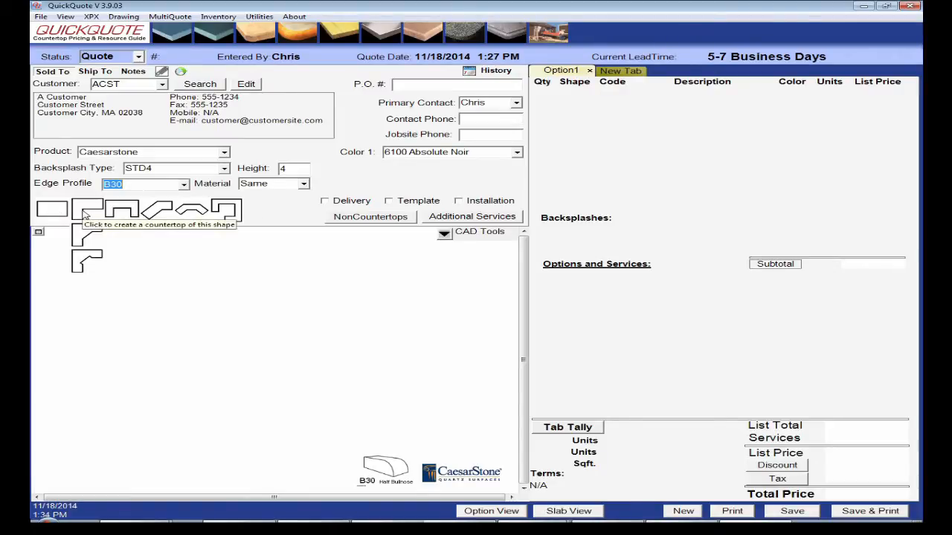
{"action": "left_click", "coordinate": [84, 214]}
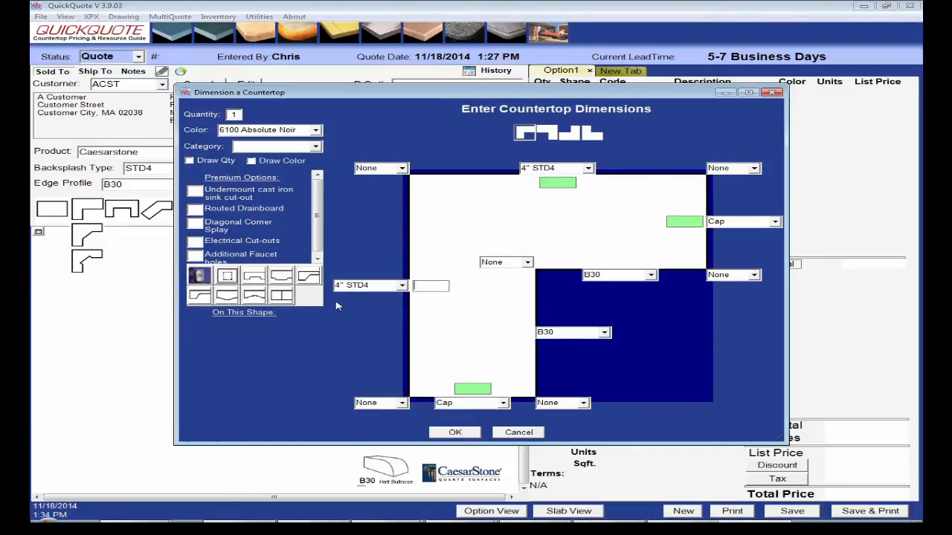
{"action": "type", "text": "45"}
{"action": "key", "text": "Tab"}
{"action": "type", "text": "112"}
{"action": "key", "text": "Tab"}
{"action": "type", "text": "25"}
{"action": "key", "text": "Tab"}
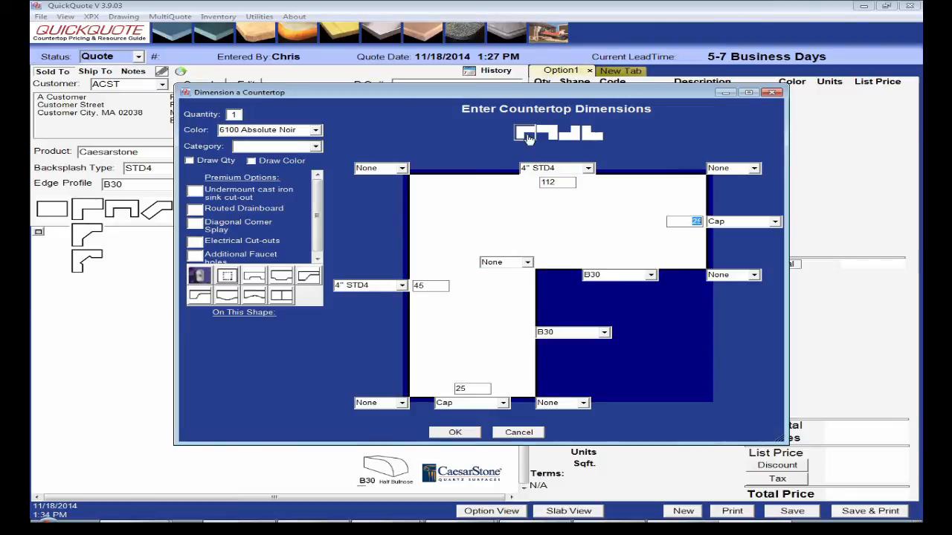
- Keep 4" STD4 on the 112-inch back side and round the L-shape's inside corner with a 3-inch radius
{"action": "left_click", "coordinate": [588, 168]}
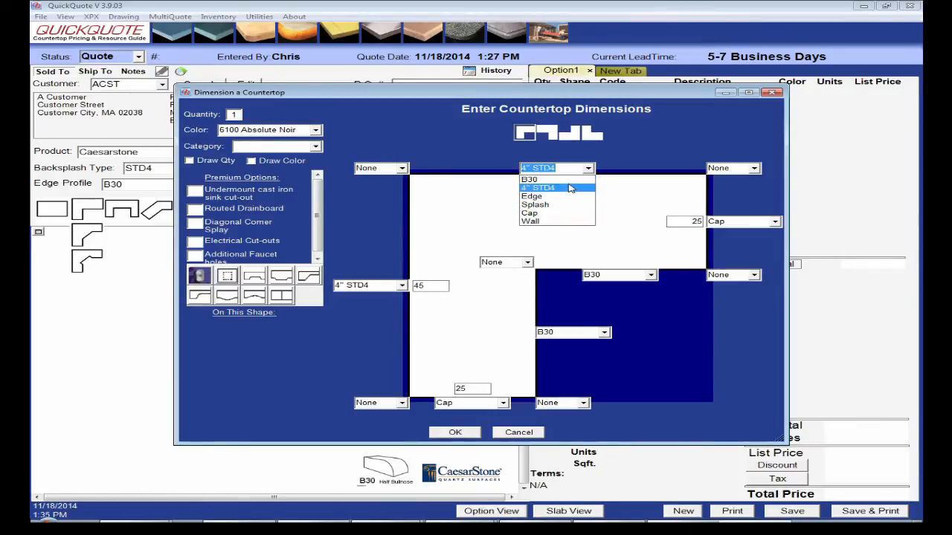
{"action": "left_click", "coordinate": [570, 188]}
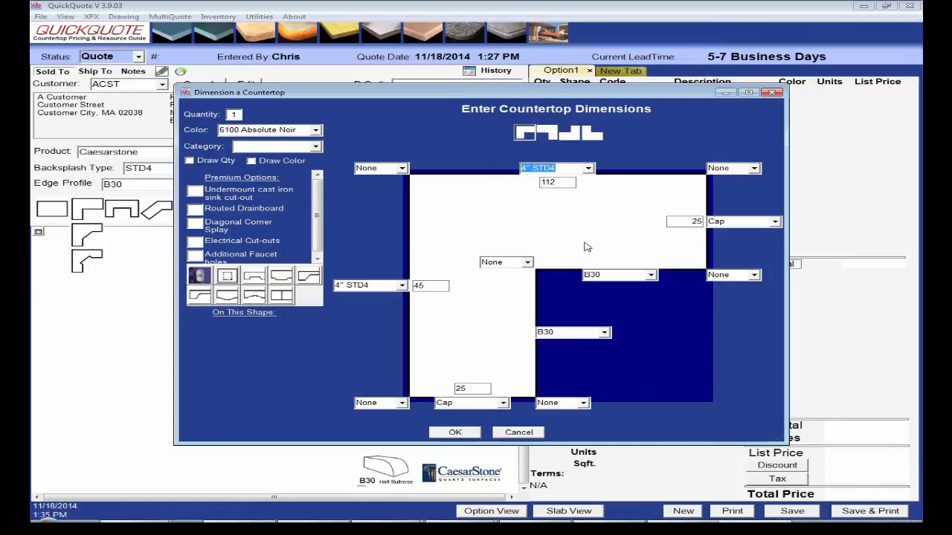
{"action": "left_click", "coordinate": [527, 263]}
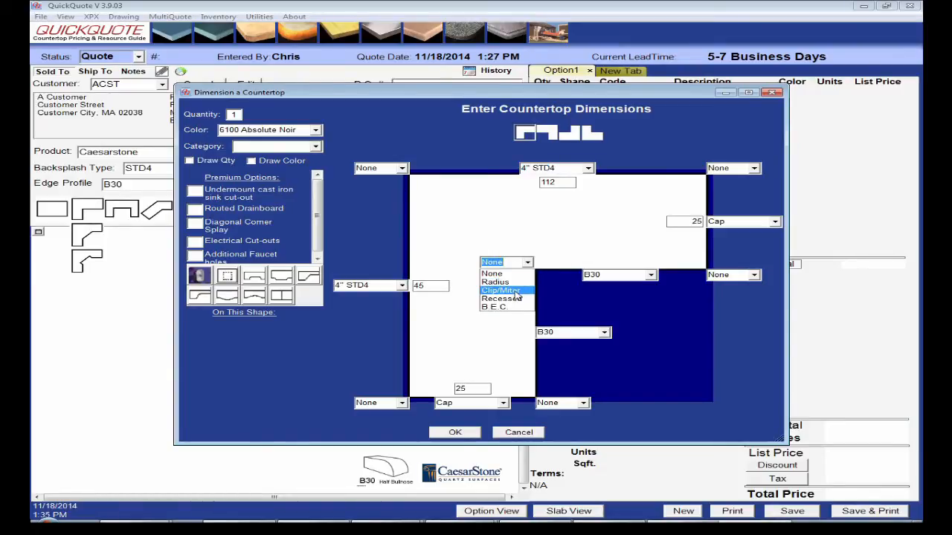
{"action": "left_click", "coordinate": [517, 284]}
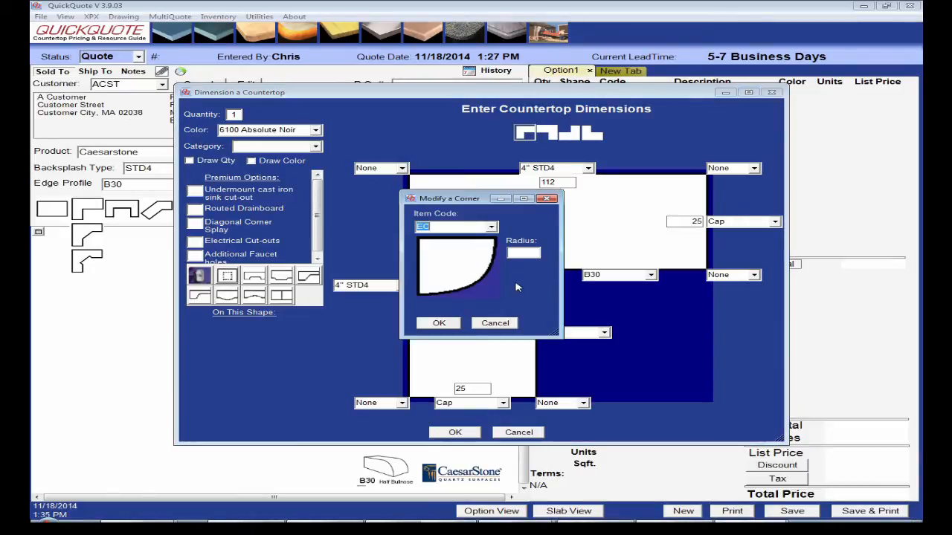
{"action": "type", "text": "3"}
{"action": "key", "text": "Return"}
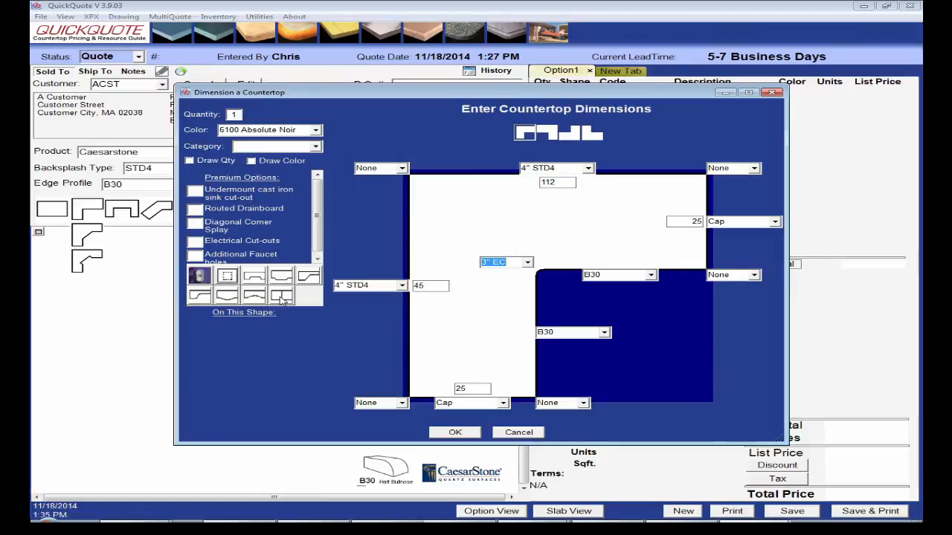
- Add sink K-2214-0 facing the long leg's front edge, centered 20 inches from the capped right end with a 2-inch setback
{"action": "left_click", "coordinate": [205, 282]}
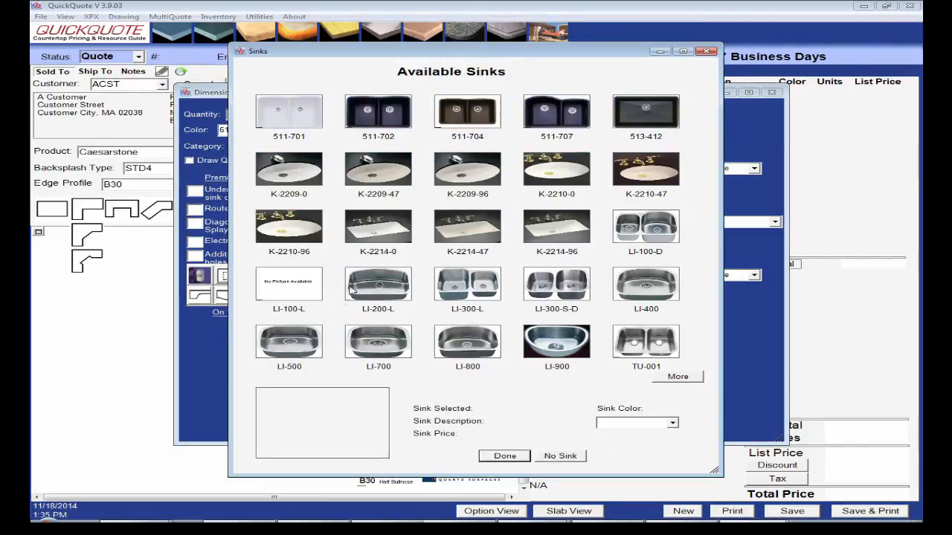
{"action": "double_click", "coordinate": [385, 240]}
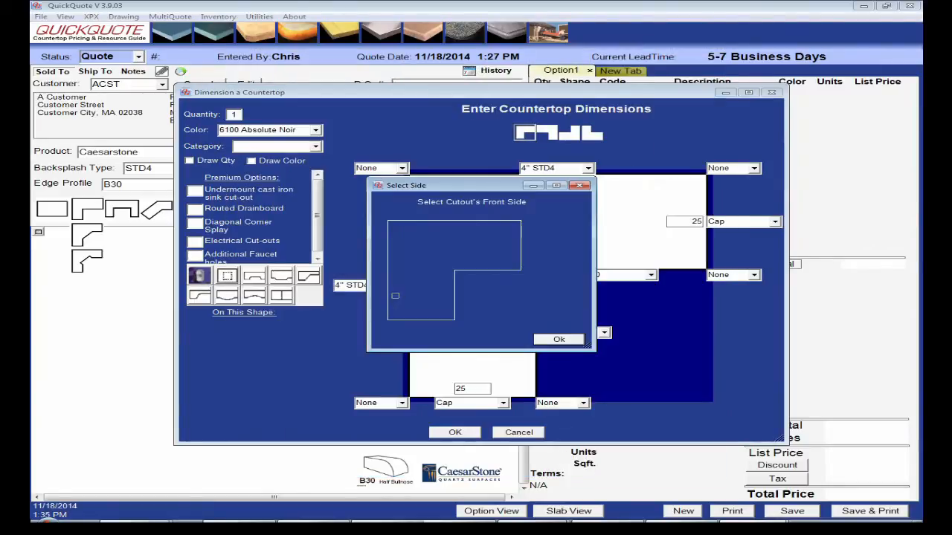
{"action": "left_click", "coordinate": [490, 269]}
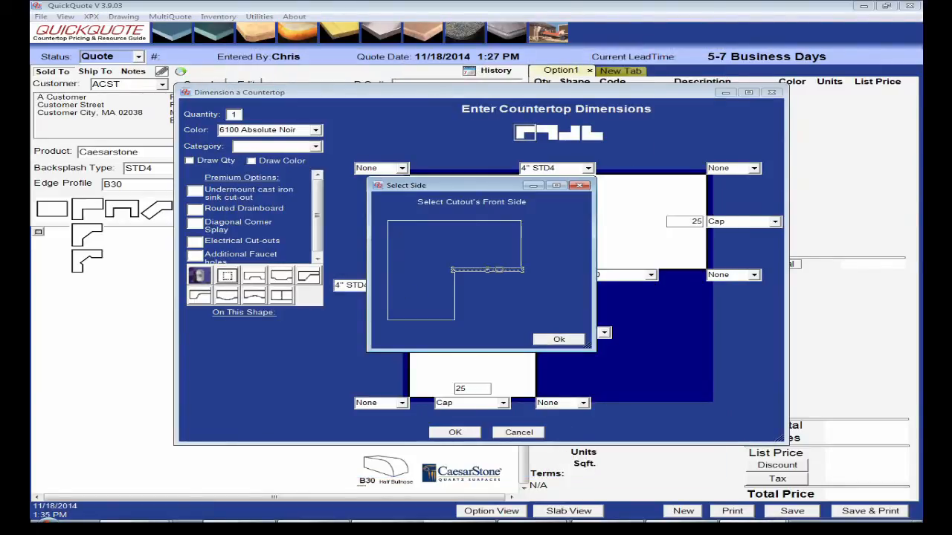
{"action": "left_click", "coordinate": [559, 339]}
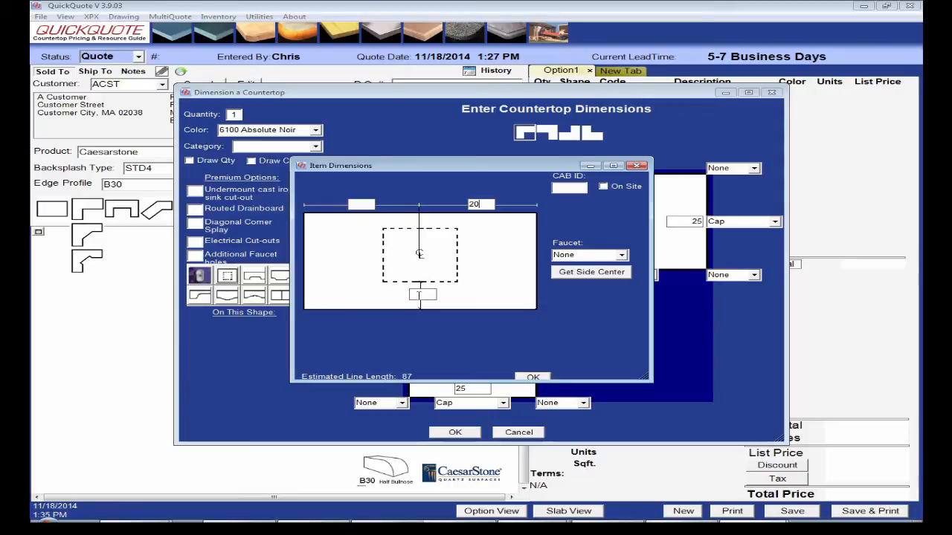
{"action": "left_click", "coordinate": [418, 295]}
{"action": "type", "text": "2"}
{"action": "left_click", "coordinate": [532, 378]}
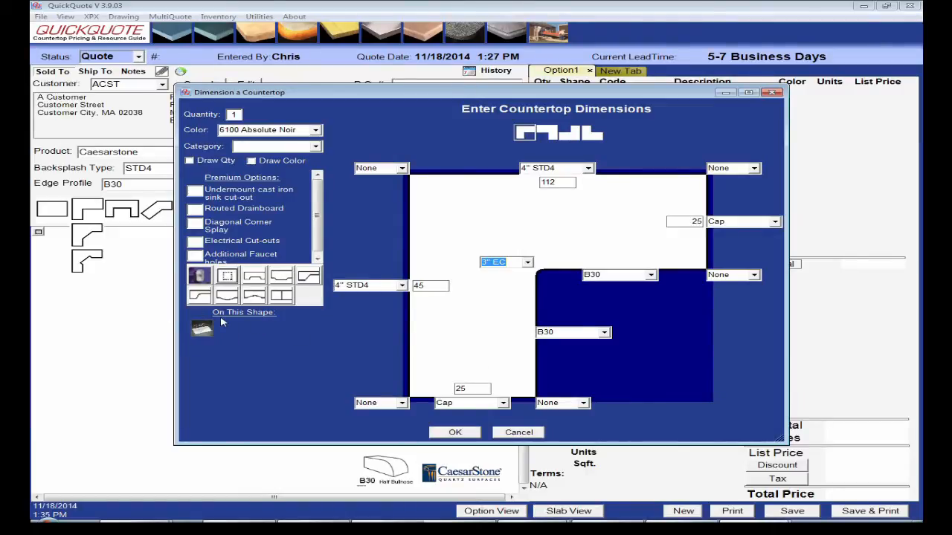
- Add one electrical cut-out to the L-shaped countertop and place the finished piece in the quote drawing
{"action": "left_click", "coordinate": [196, 241]}
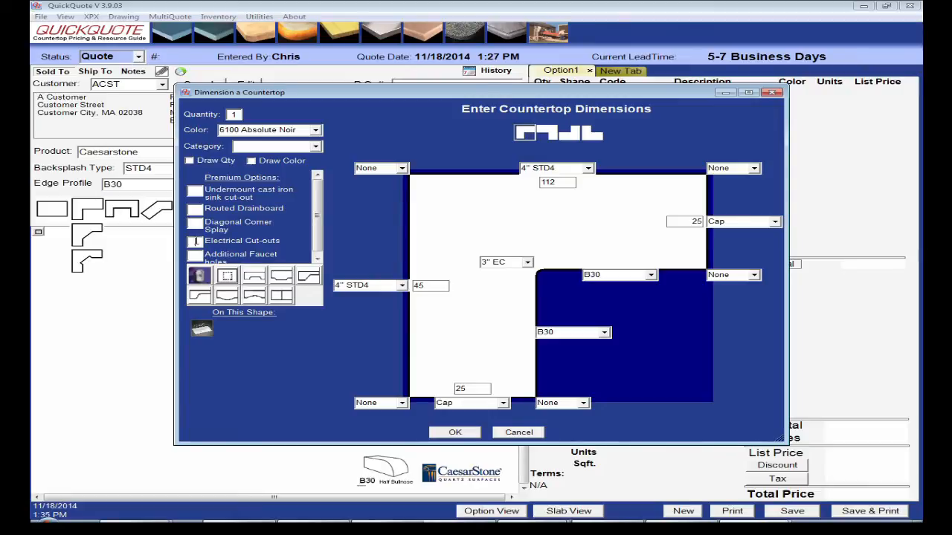
{"action": "type", "text": "1"}
{"action": "left_click", "coordinate": [467, 433]}
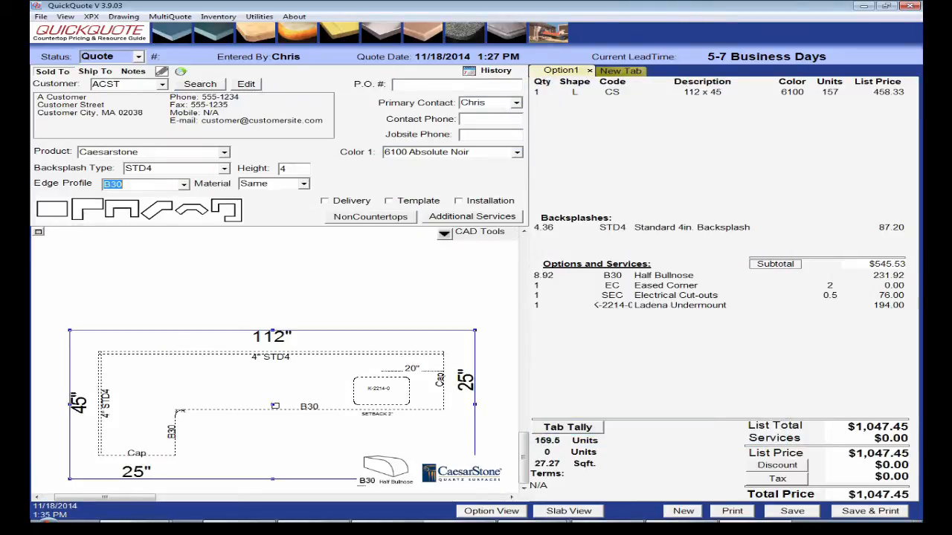
- Add a rectangular countertop 56 inches long and 25 inches deep to the quote
{"action": "left_click", "coordinate": [52, 210]}
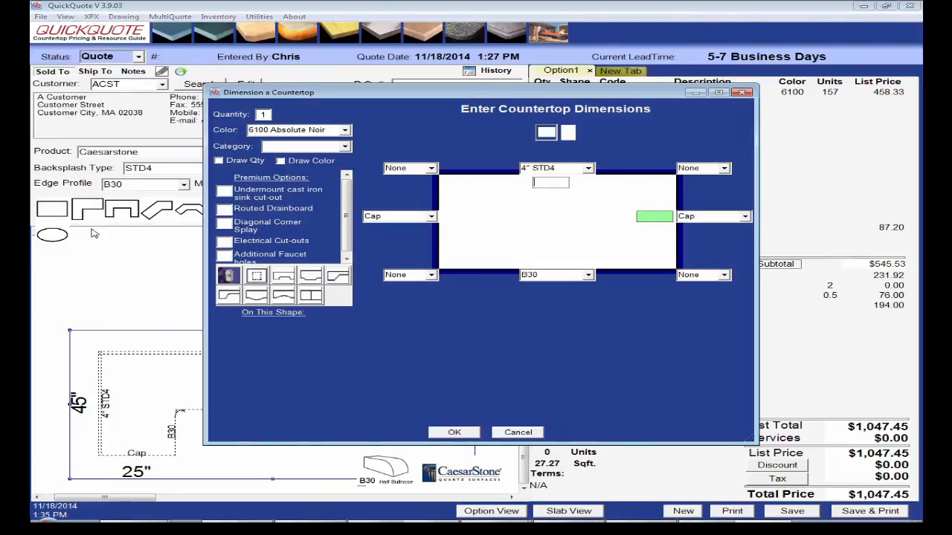
{"action": "type", "text": "56"}
{"action": "key", "text": "Tab"}
{"action": "type", "text": "2"}
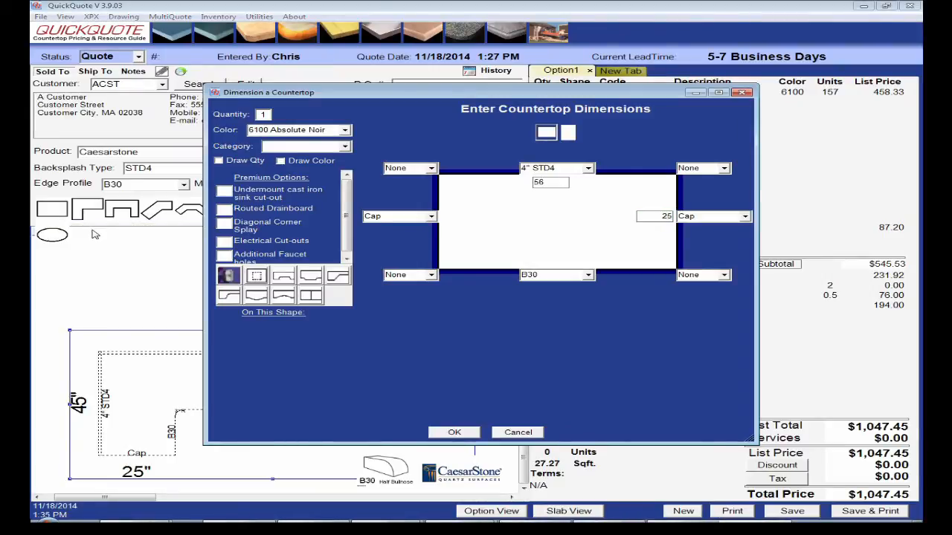
{"action": "left_click", "coordinate": [456, 433]}
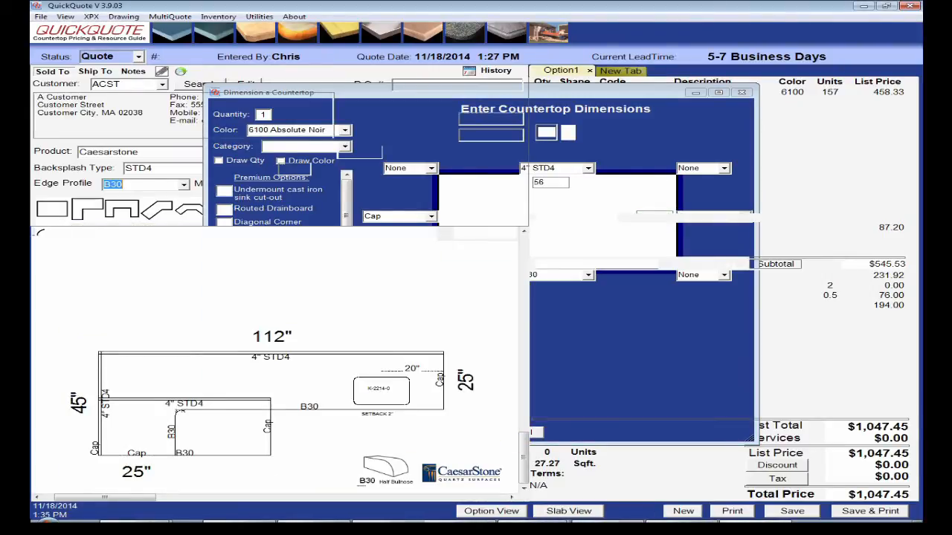
- Move the 56-inch rectangular countertop above the right end of the L-shaped countertop, and select the L-shaped piece
{"action": "left_click", "coordinate": [208, 290]}
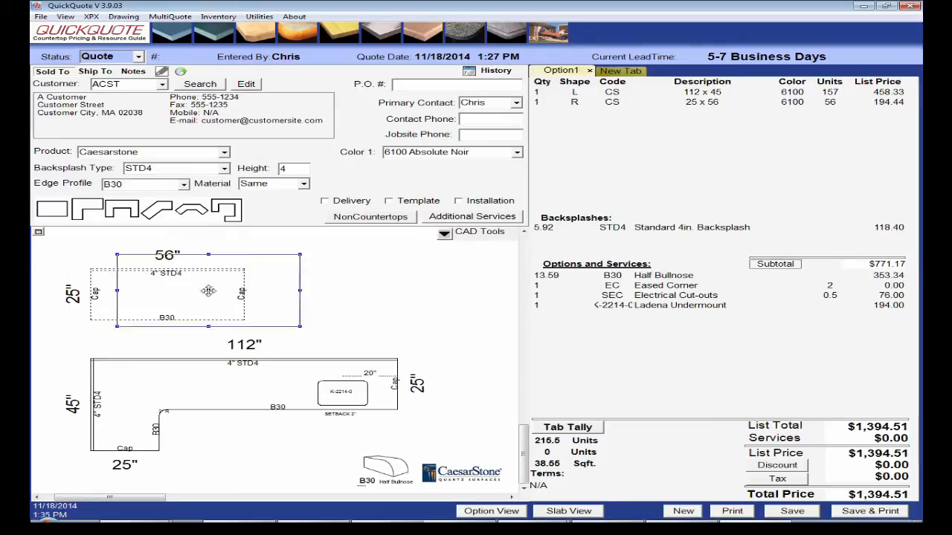
{"action": "left_click_drag", "start_coordinate": [208, 291], "coordinate": [453, 304]}
{"action": "left_click", "coordinate": [251, 366]}
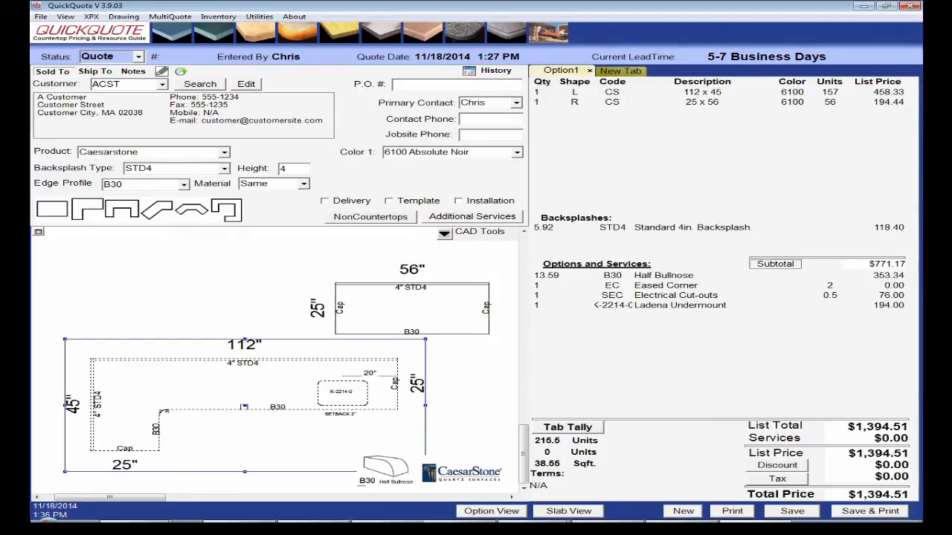
- Move the L-shaped countertop to the upper left of the drawing and the 56-inch rectangular countertop below its right end
{"action": "left_click_drag", "start_coordinate": [244, 406], "coordinate": [217, 306]}
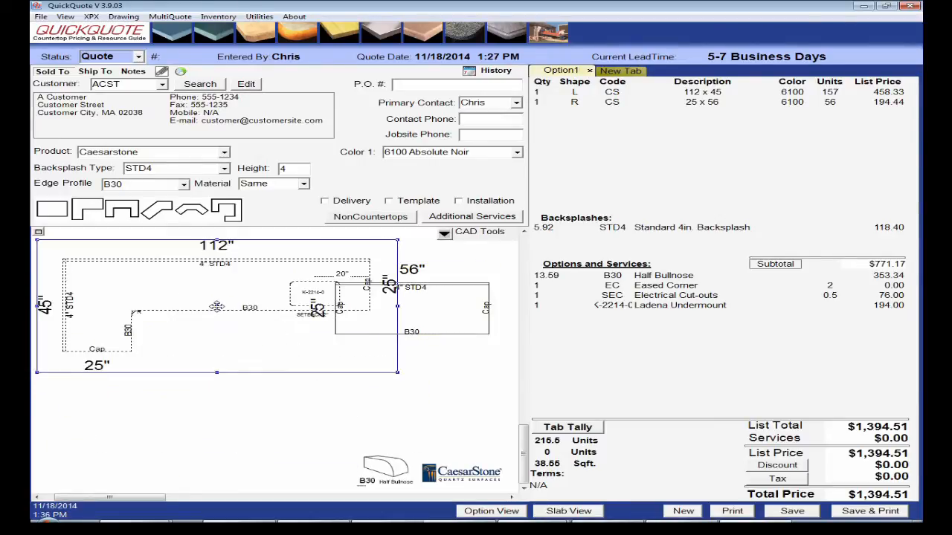
{"action": "left_click", "coordinate": [426, 284]}
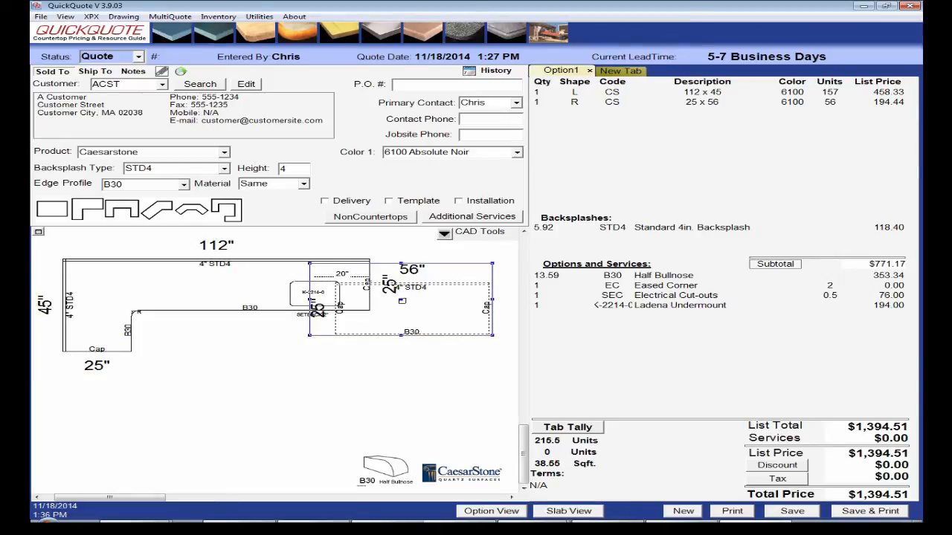
{"action": "left_click_drag", "start_coordinate": [401, 301], "coordinate": [314, 377]}
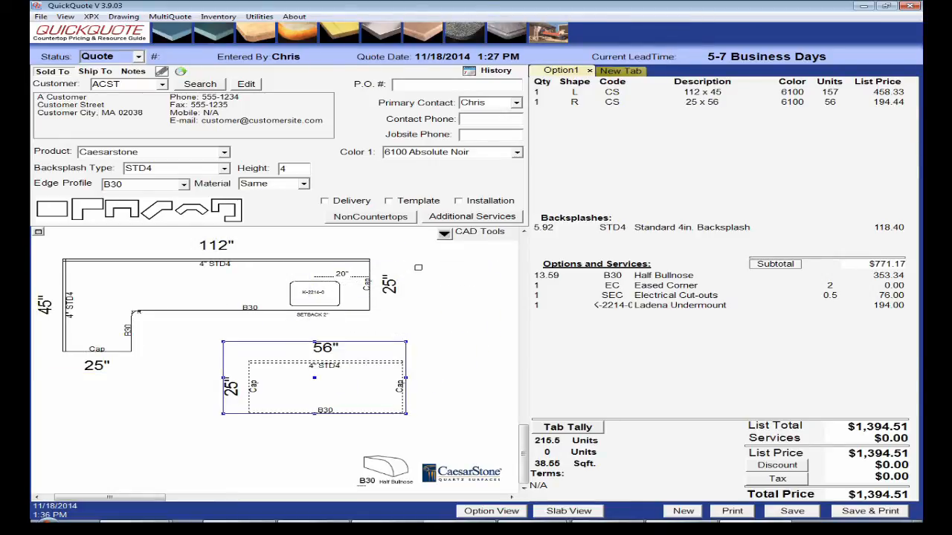
- Add the text "some notes" to the drawing, just left of the 56-inch rectangular countertop
{"action": "left_click", "coordinate": [450, 237]}
{"action": "left_click", "coordinate": [440, 290]}
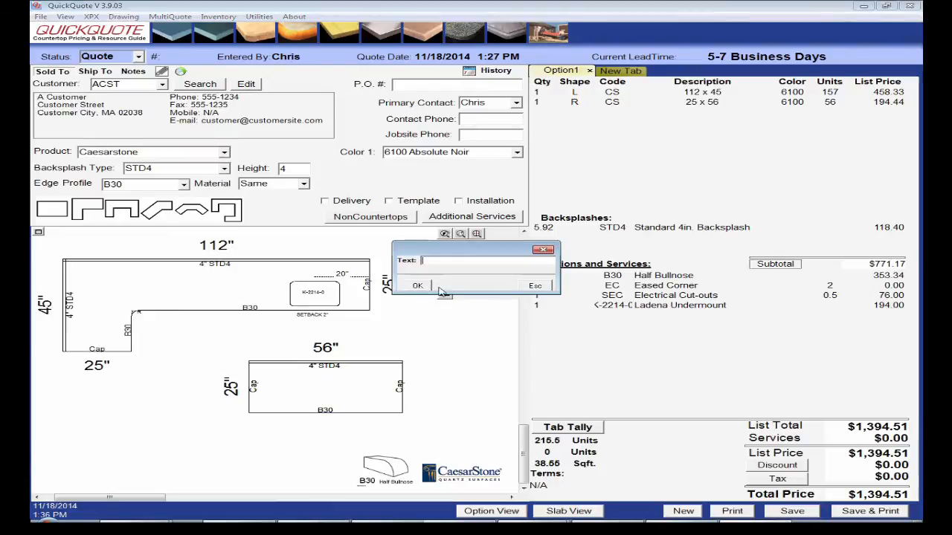
{"action": "type", "text": "some notes"}
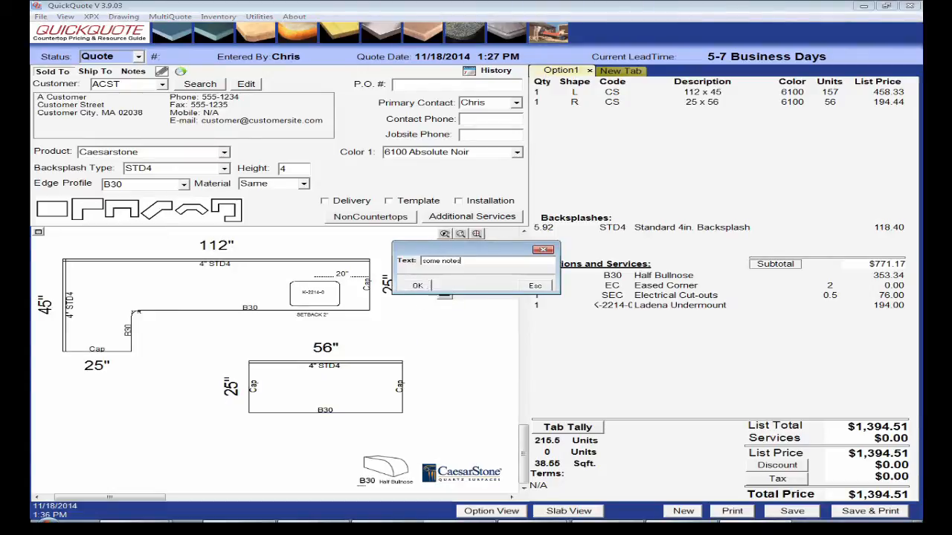
{"action": "left_click", "coordinate": [419, 285]}
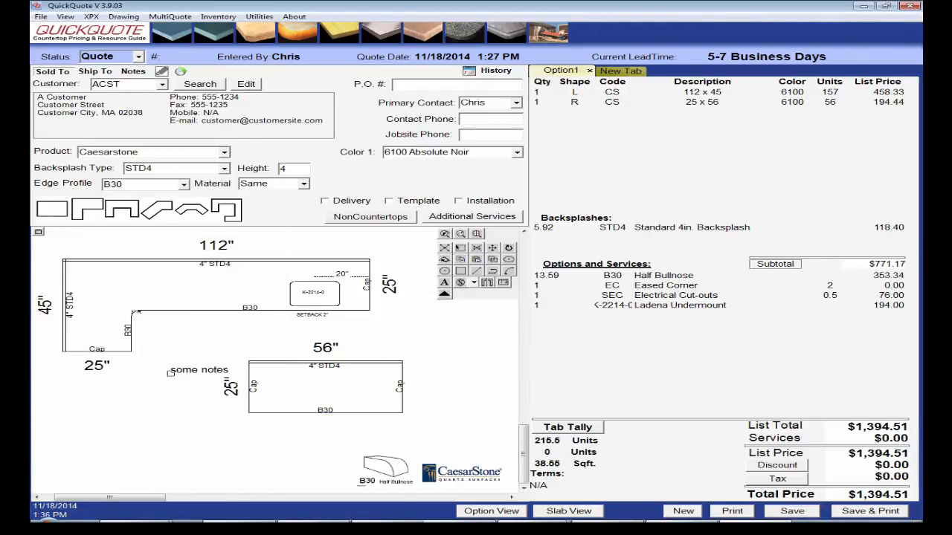
- Add the Template service to the quote and save the quote
{"action": "left_click", "coordinate": [388, 200]}
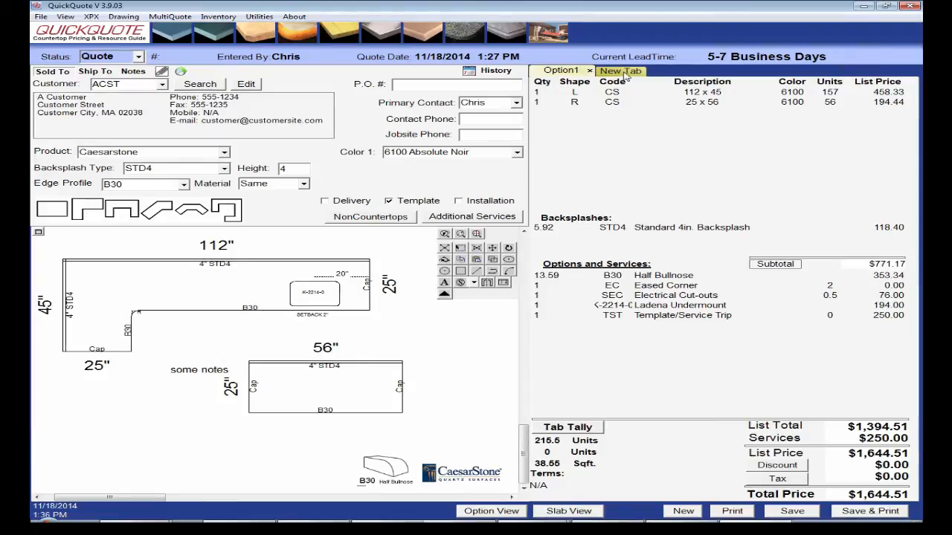
{"action": "left_click", "coordinate": [792, 510]}
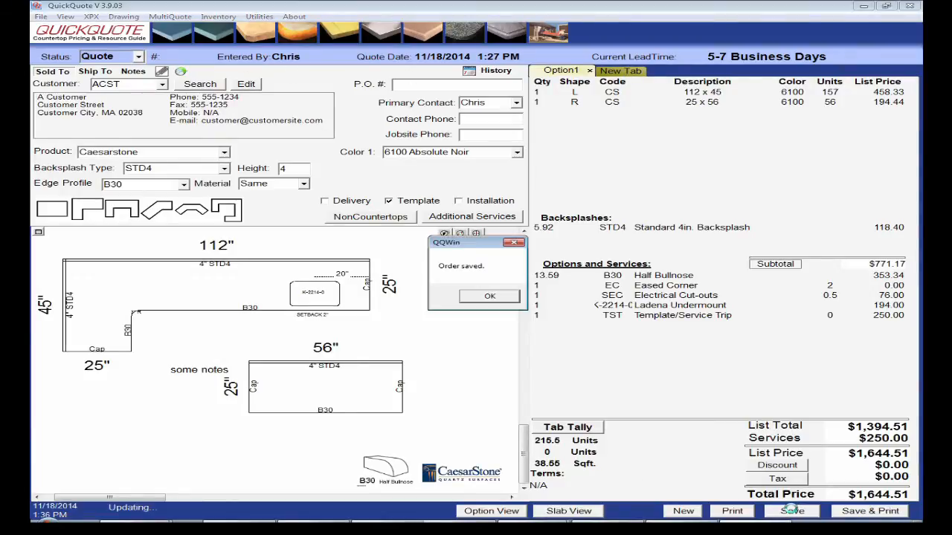
{"action": "left_click", "coordinate": [489, 296]}
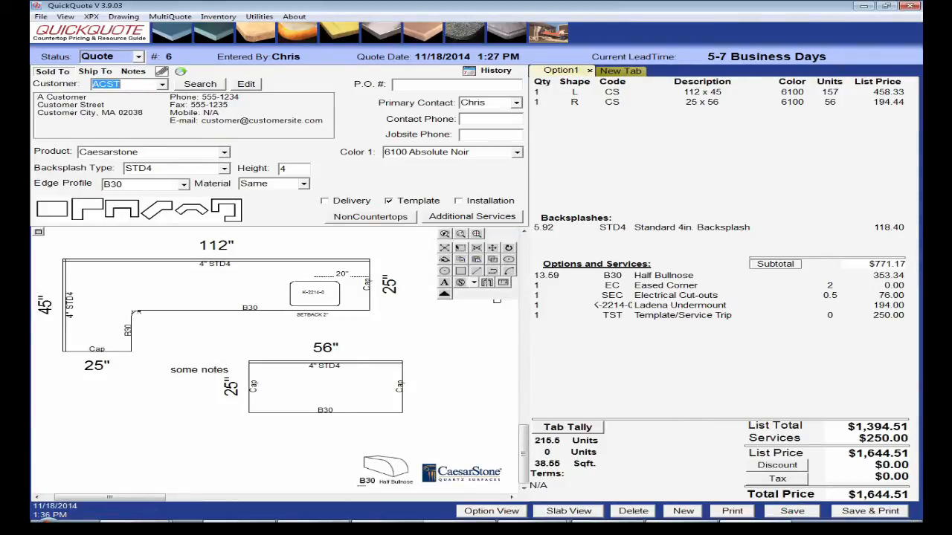
- Preview the printed quote report, check the available export file formats, and close the preview
{"action": "left_click", "coordinate": [40, 16]}
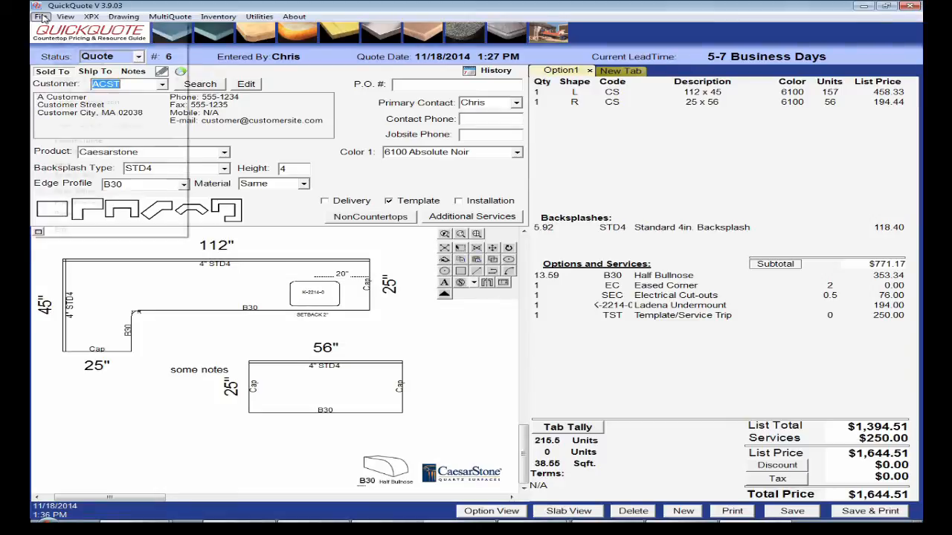
{"action": "left_click", "coordinate": [78, 202]}
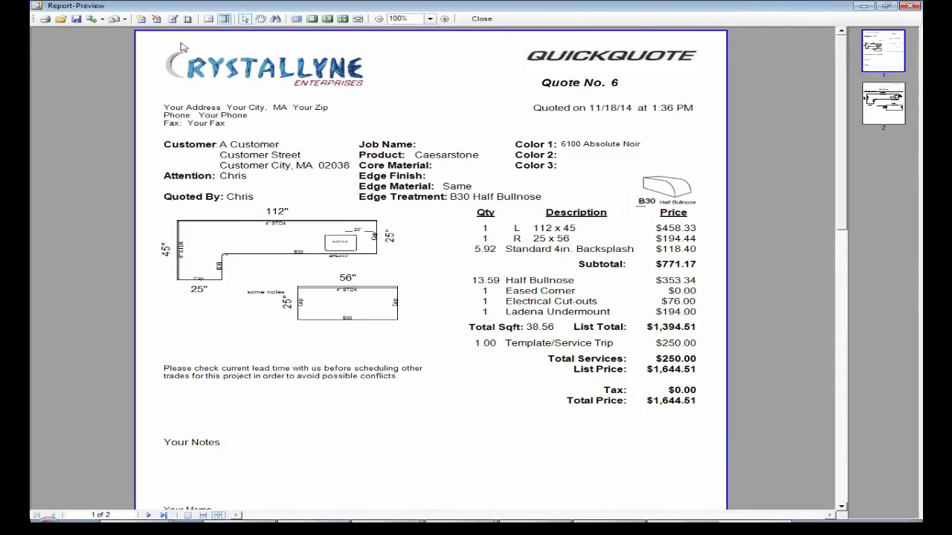
{"action": "left_click", "coordinate": [102, 19]}
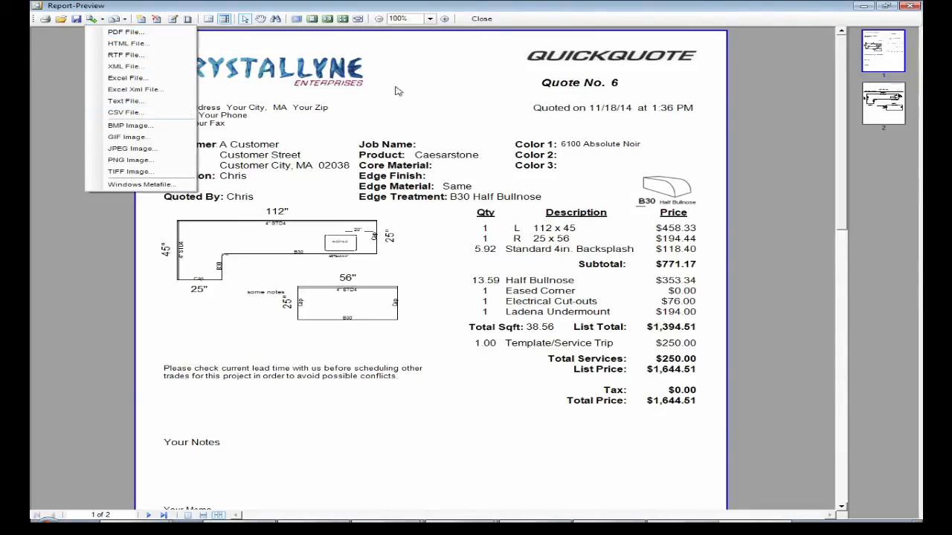
{"action": "left_click", "coordinate": [918, 6]}
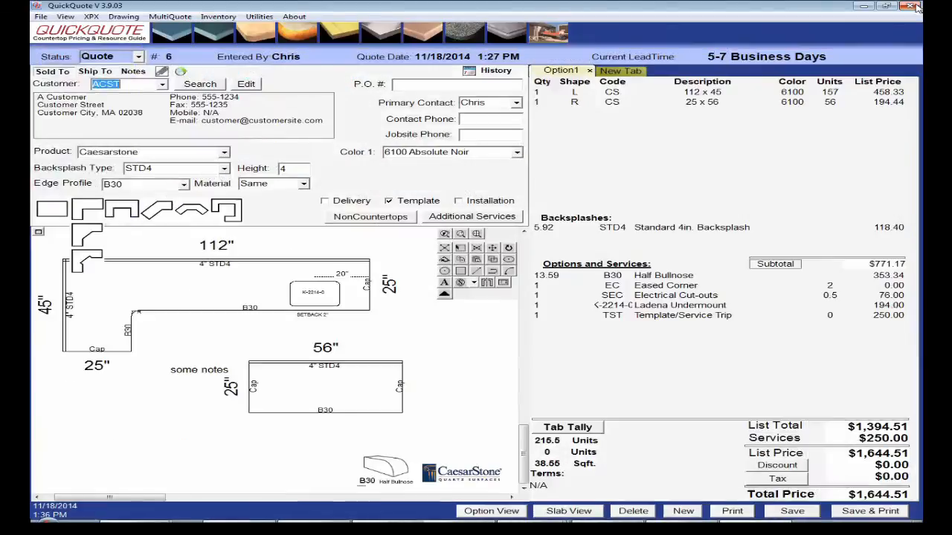
- Open the slab layout for the quote and allocate a quick-added 144 x 25 slab in 6100 - Absolute Noir
{"action": "left_click", "coordinate": [569, 511]}
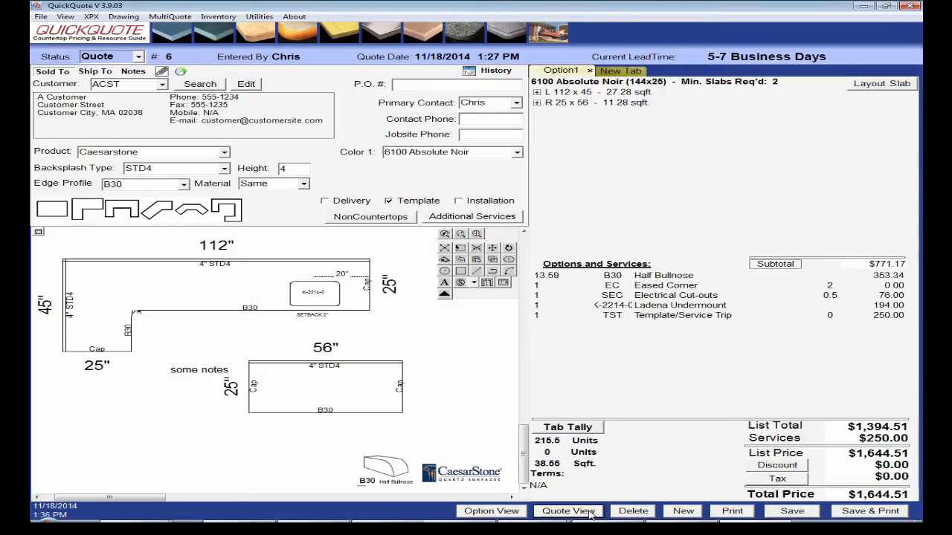
{"action": "left_click", "coordinate": [878, 87]}
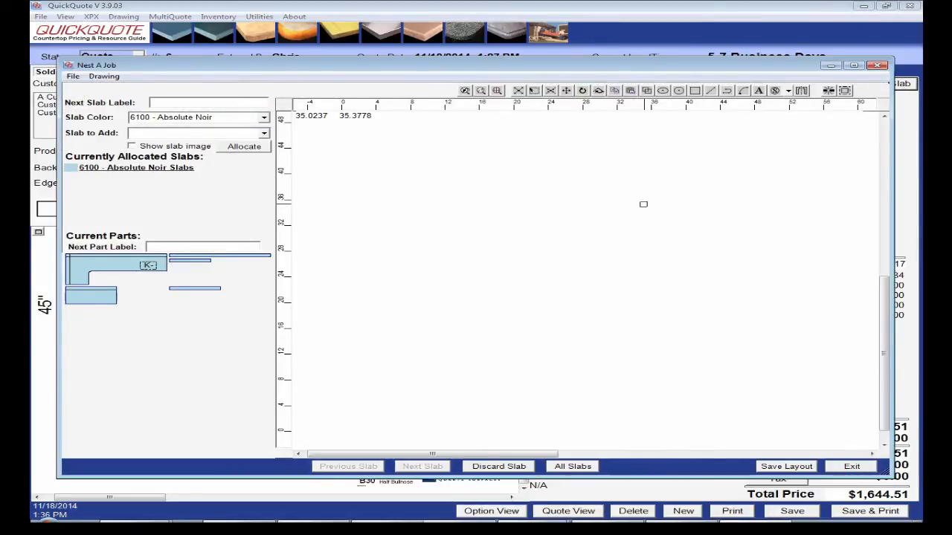
{"action": "left_click", "coordinate": [264, 134]}
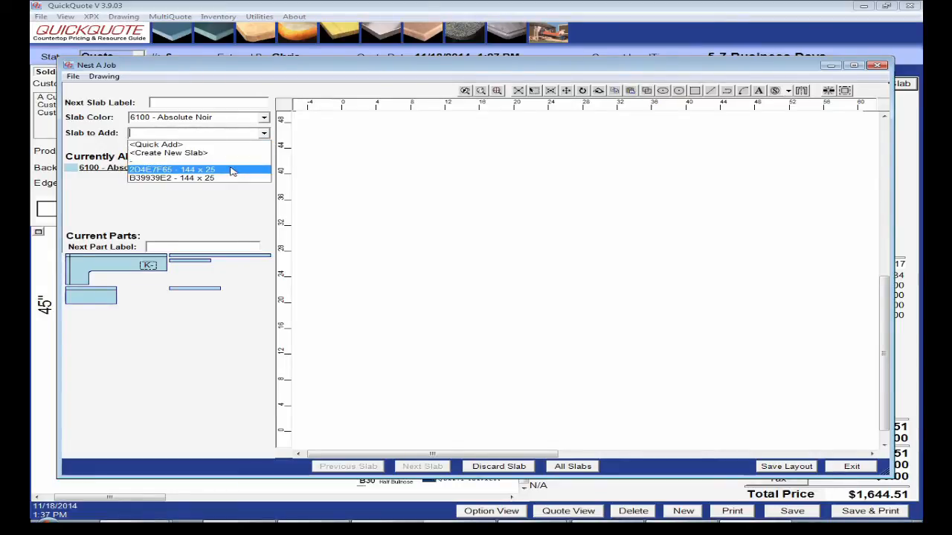
{"action": "left_click", "coordinate": [208, 144]}
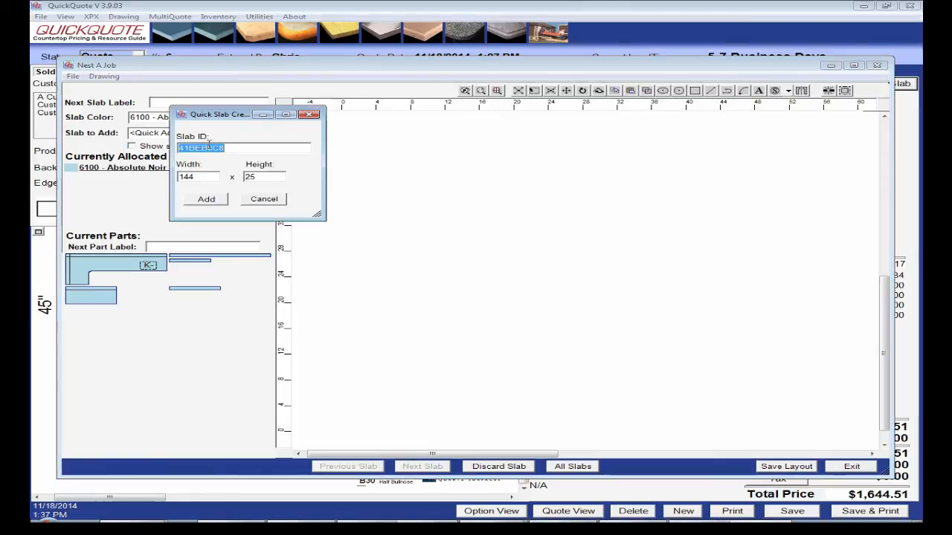
{"action": "left_click", "coordinate": [206, 198]}
{"action": "left_click", "coordinate": [241, 149]}
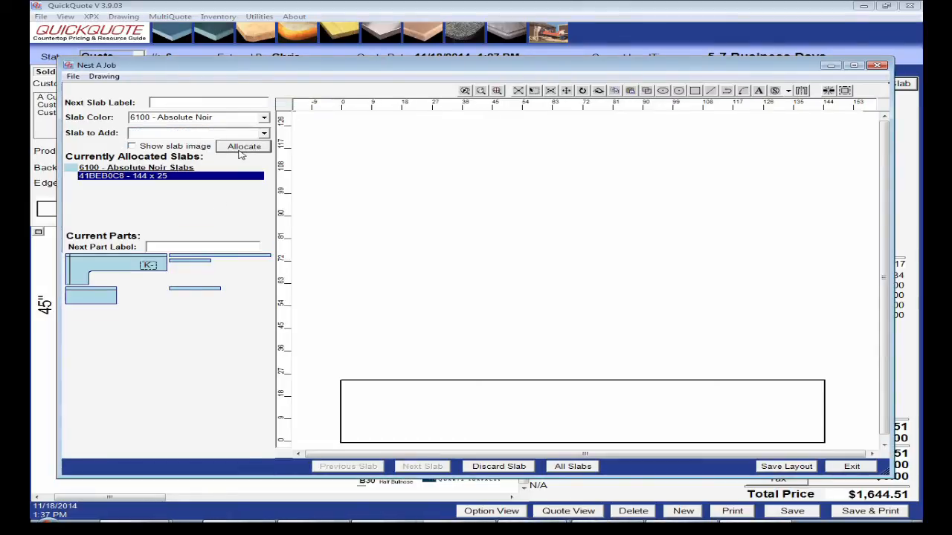
- Place the 56-inch rectangular part on the slab, about 5 inches from its left end, and close the slab layout
{"action": "left_click", "coordinate": [97, 296]}
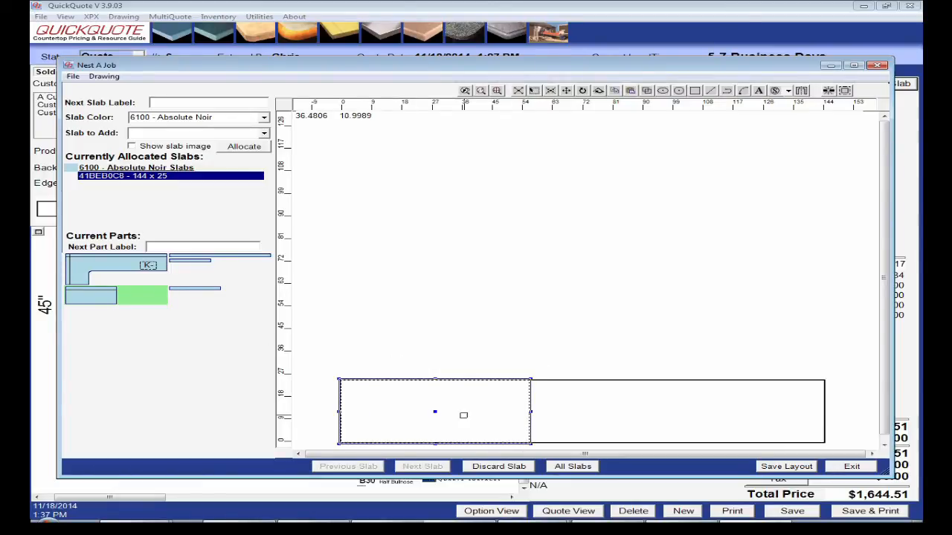
{"action": "mouse_move", "coordinate": [434, 410]}
{"action": "left_mouse_down"}
{"action": "mouse_move", "coordinate": [457, 404]}
{"action": "mouse_move", "coordinate": [450, 409]}
{"action": "left_mouse_up"}
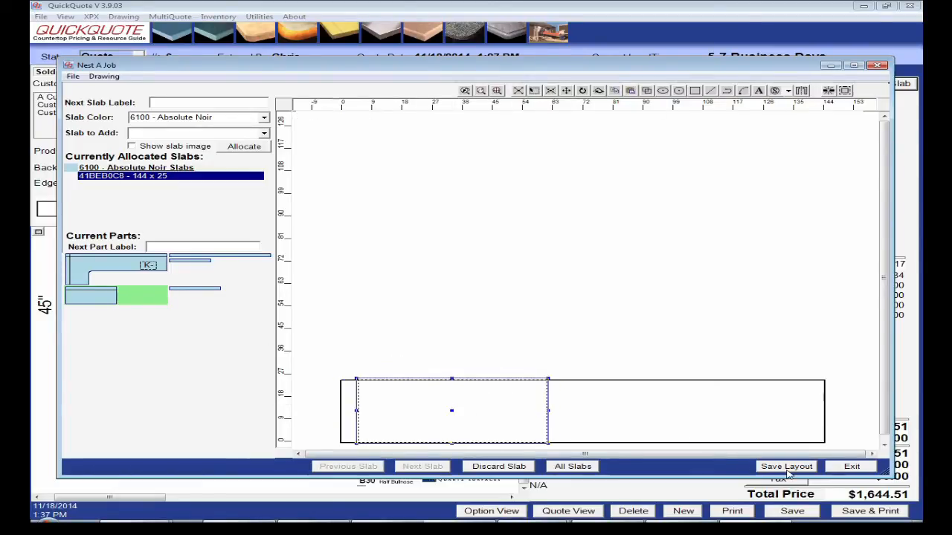
{"action": "left_click", "coordinate": [877, 66]}
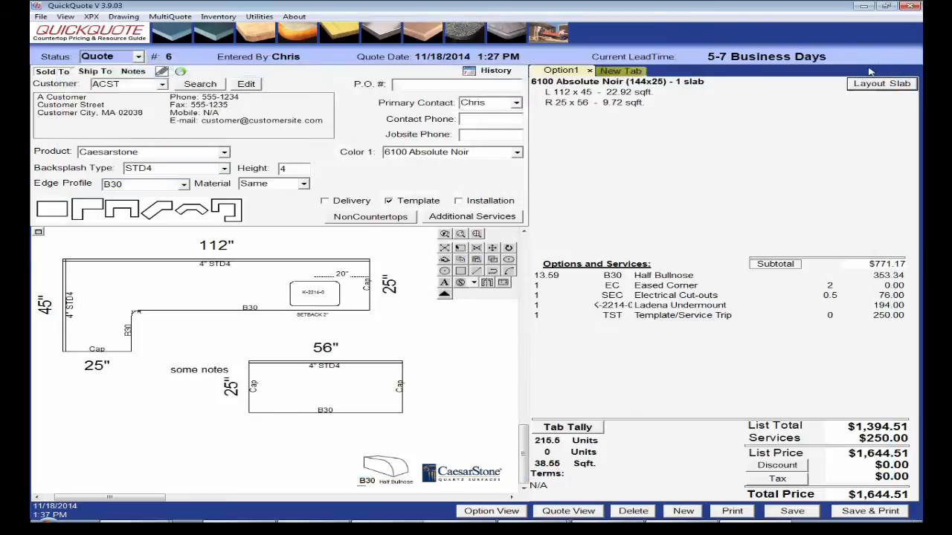
- Schedule a two-hour Template activity for 11/18/2014 at 10:00 AM, using the customer address as its location
{"action": "left_click", "coordinate": [181, 73]}
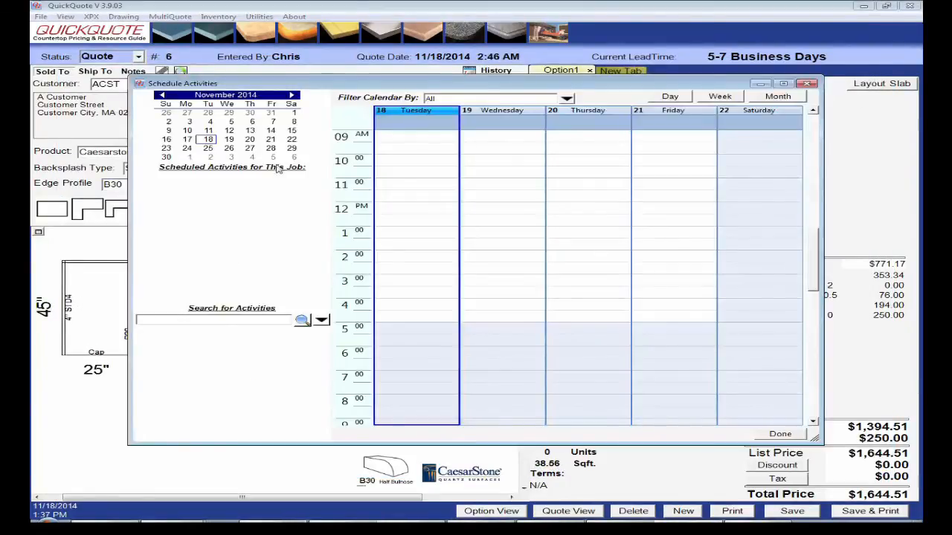
{"action": "double_click", "coordinate": [418, 162]}
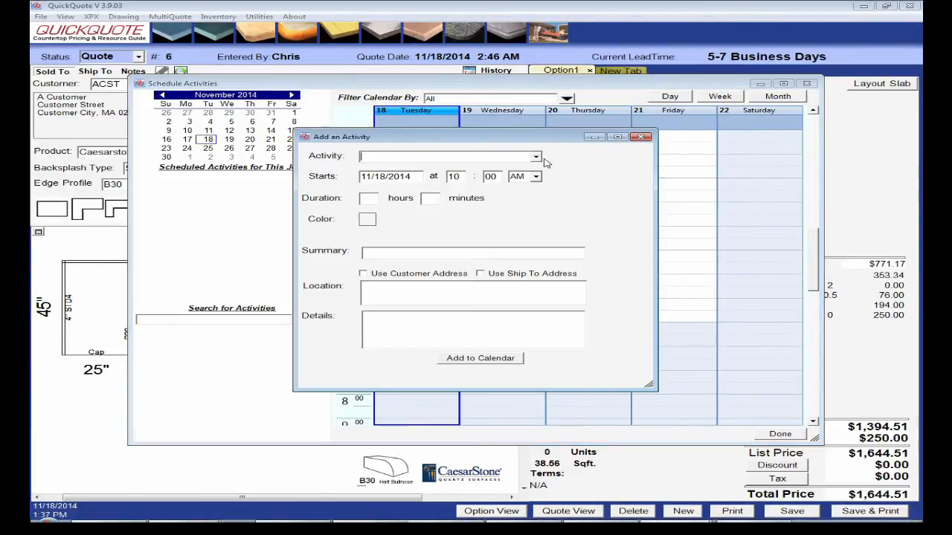
{"action": "left_click", "coordinate": [535, 157]}
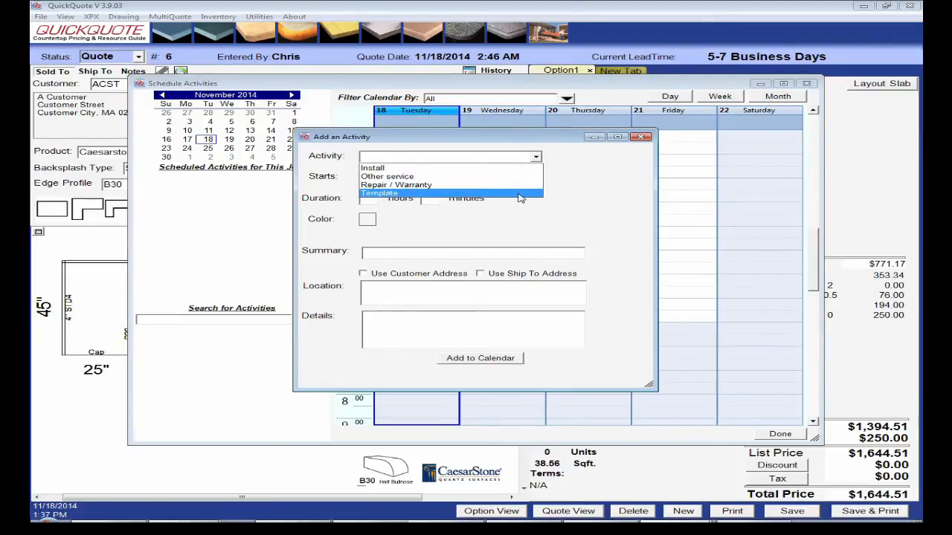
{"action": "left_click", "coordinate": [521, 193]}
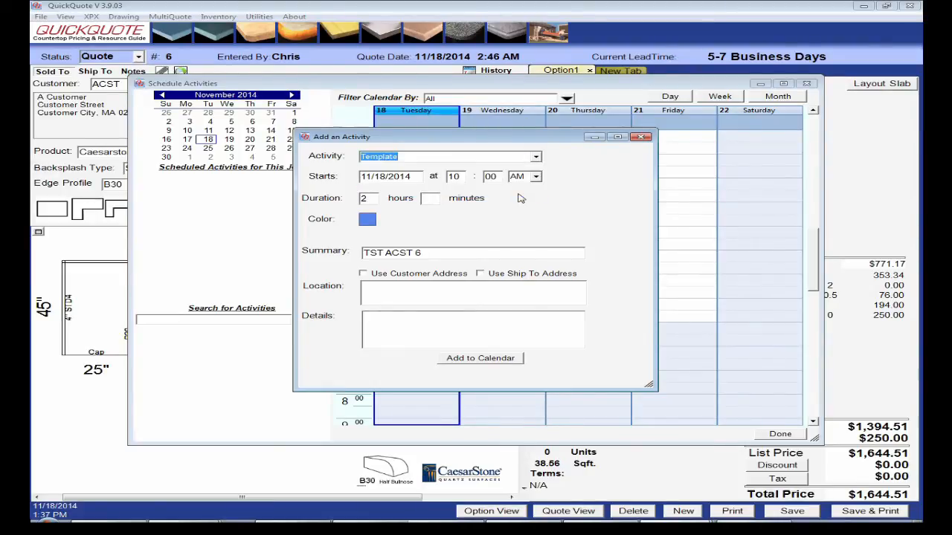
{"action": "left_click", "coordinate": [363, 274]}
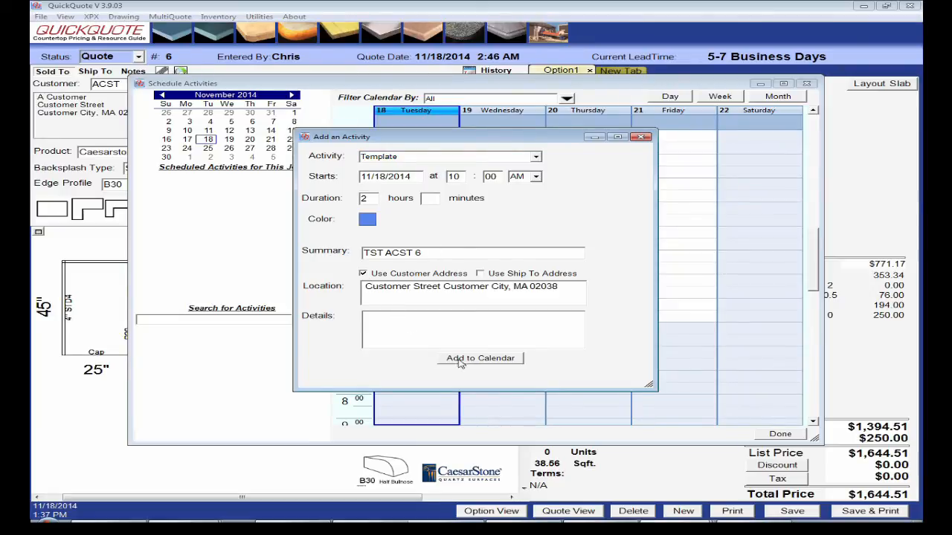
{"action": "left_click", "coordinate": [460, 359]}
{"action": "left_click", "coordinate": [520, 300]}
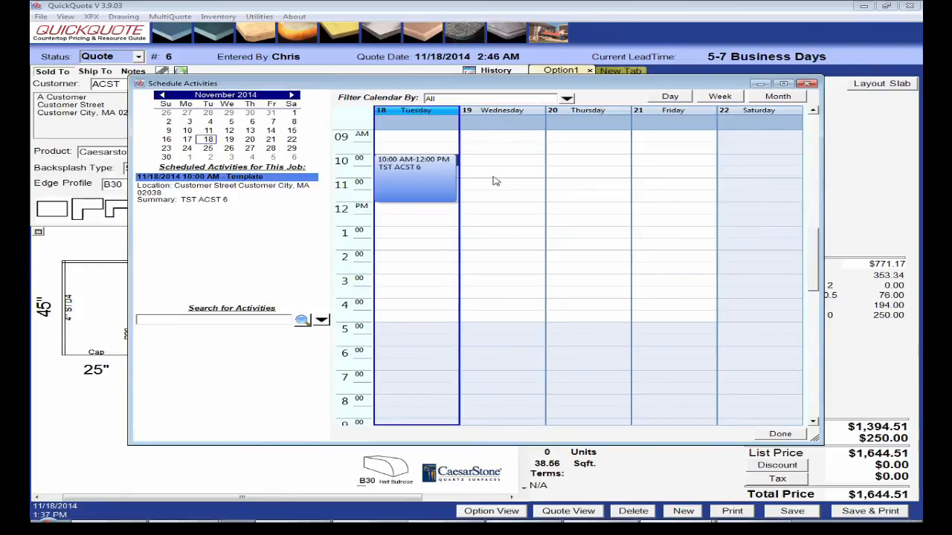
{"action": "left_click", "coordinate": [567, 98]}
{"action": "left_click", "coordinate": [567, 99]}
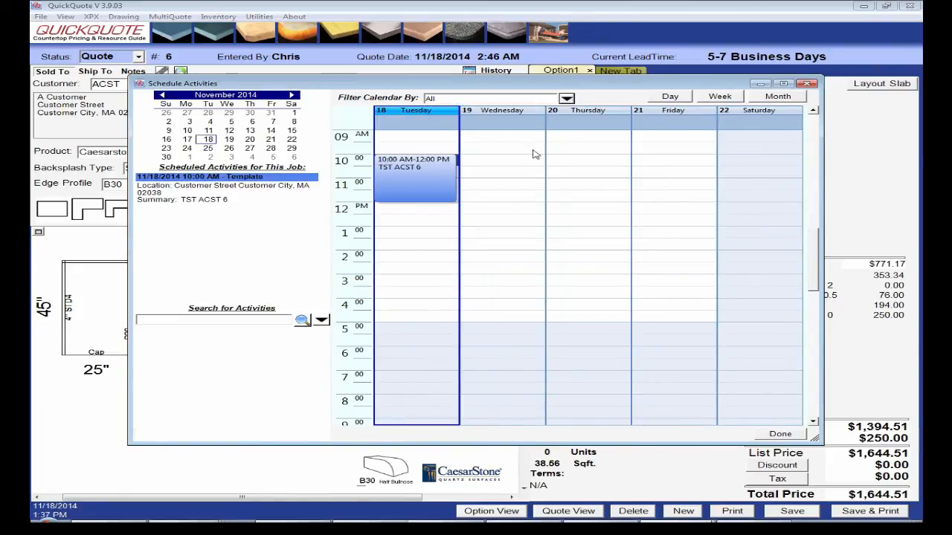
{"action": "left_click", "coordinate": [321, 320]}
{"action": "left_click", "coordinate": [320, 320]}
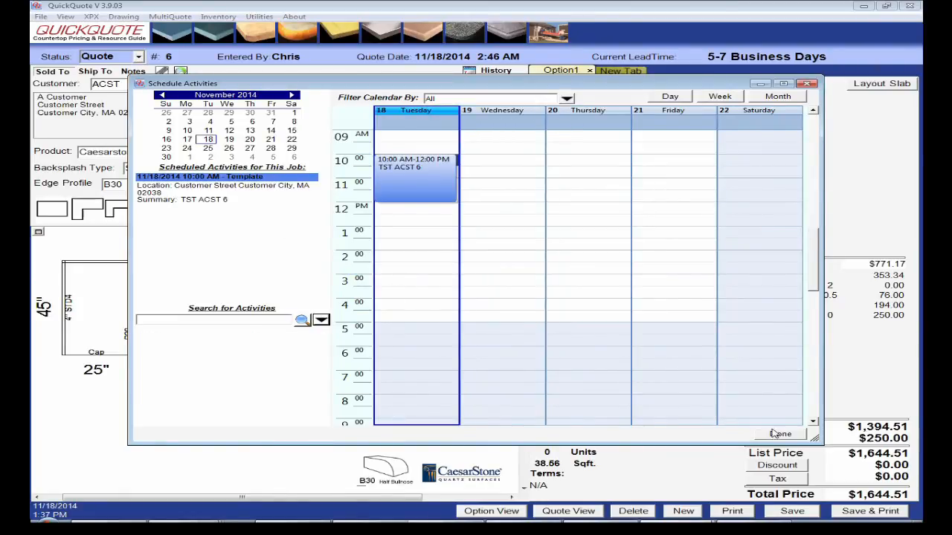
- Close the activity scheduler and change the job's status to Order
{"action": "left_click", "coordinate": [773, 434]}
{"action": "left_click", "coordinate": [138, 58]}
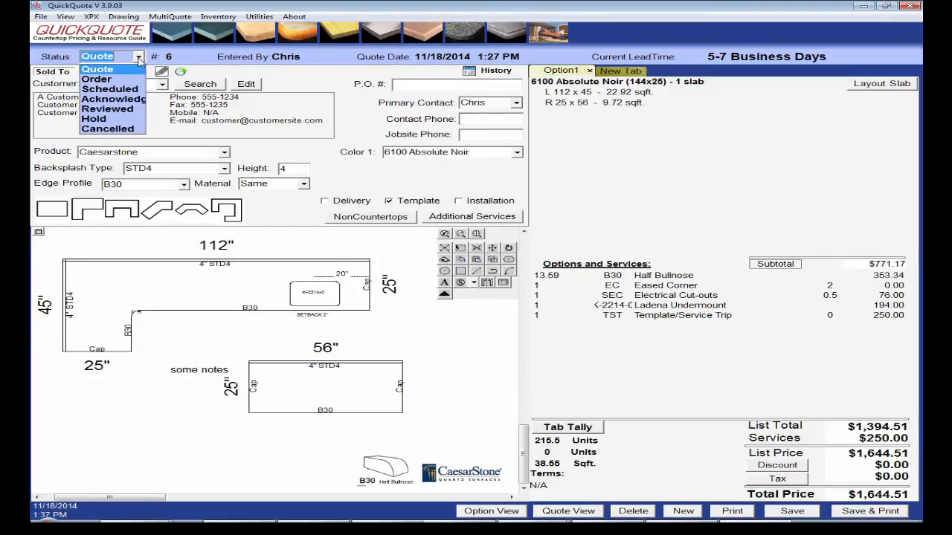
{"action": "left_click", "coordinate": [124, 82]}
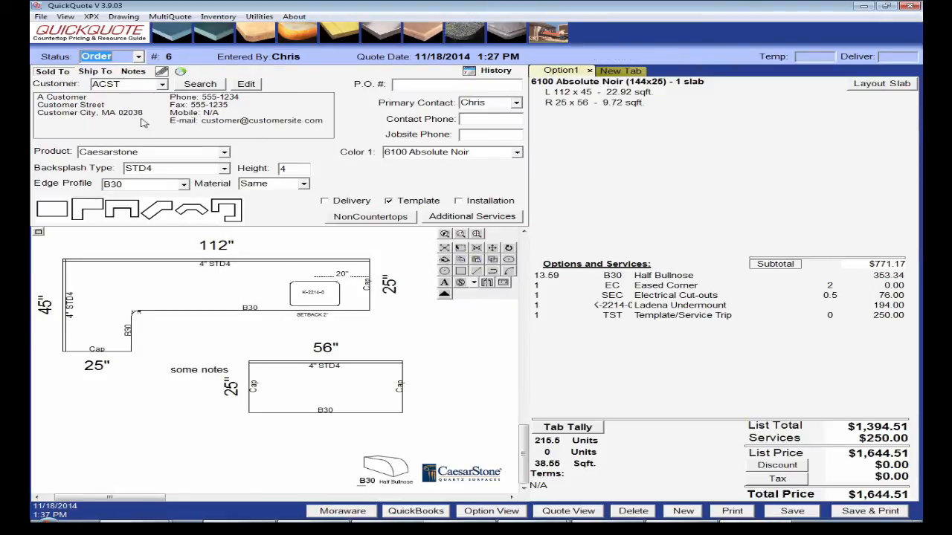
{"action": "left_click", "coordinate": [418, 512]}
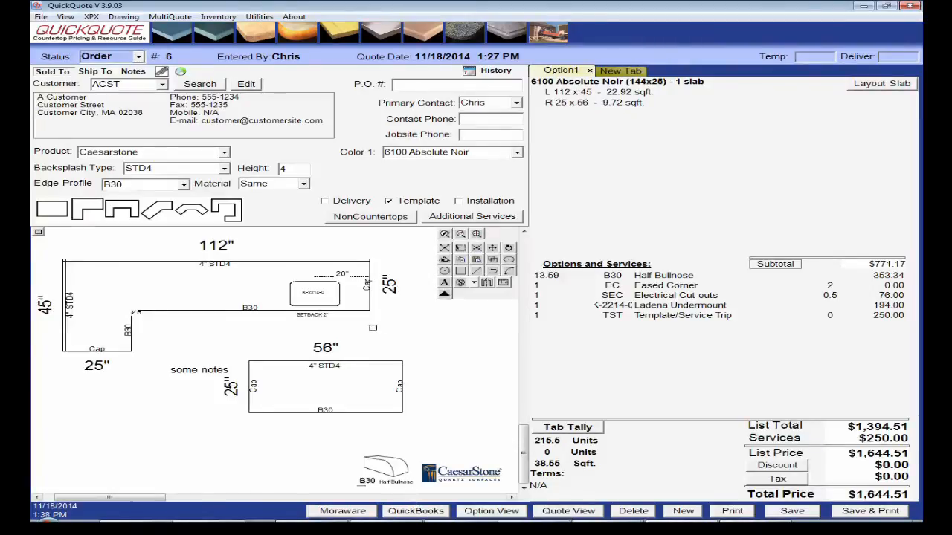
{"action": "left_click", "coordinate": [293, 18]}
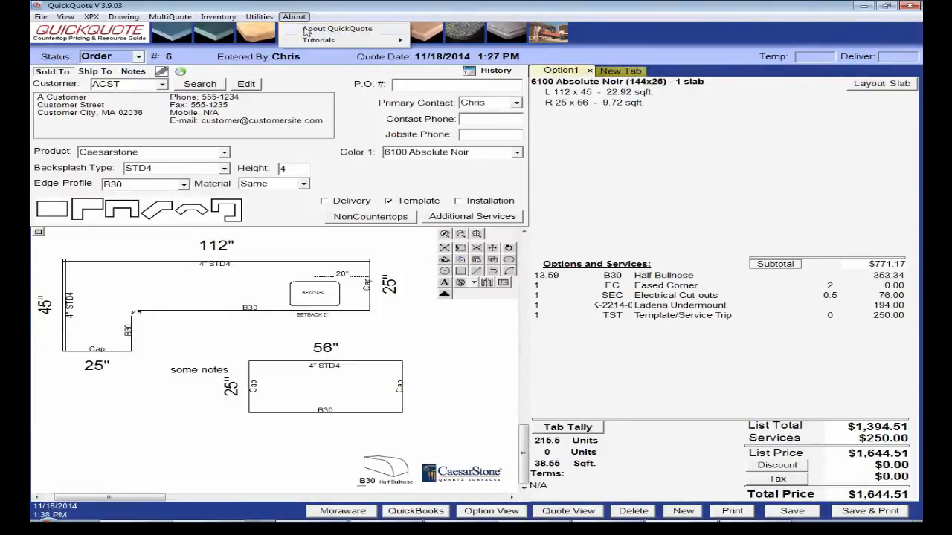
{"action": "mouse_move", "coordinate": [312, 45]}
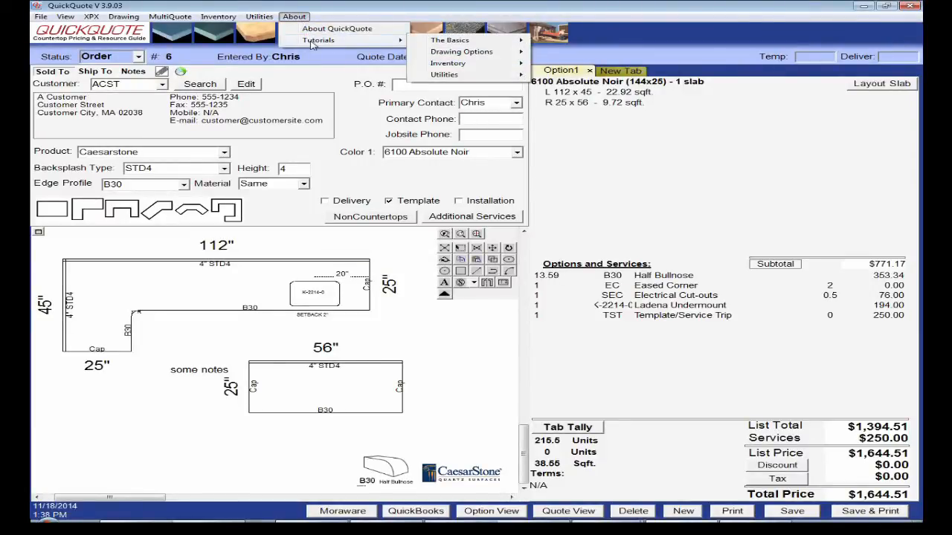
{"action": "left_click", "coordinate": [346, 145]}
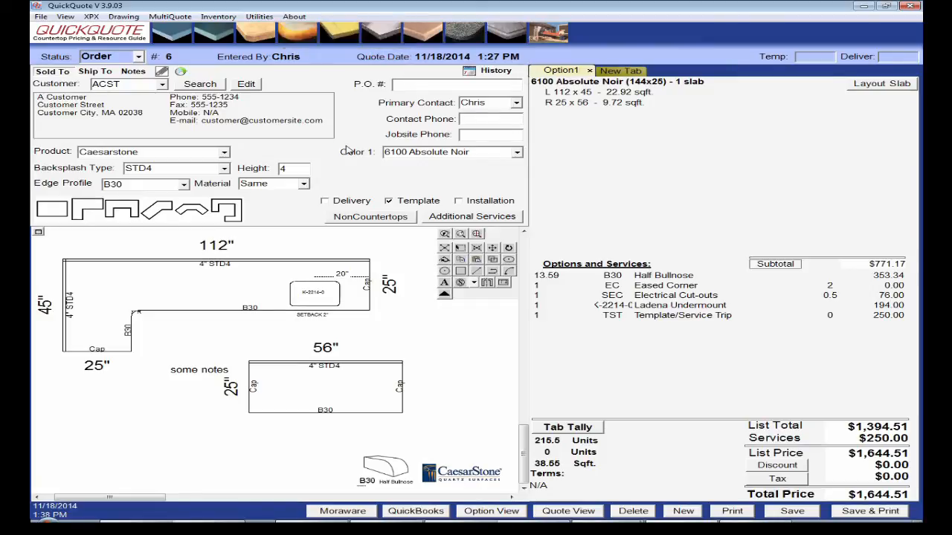